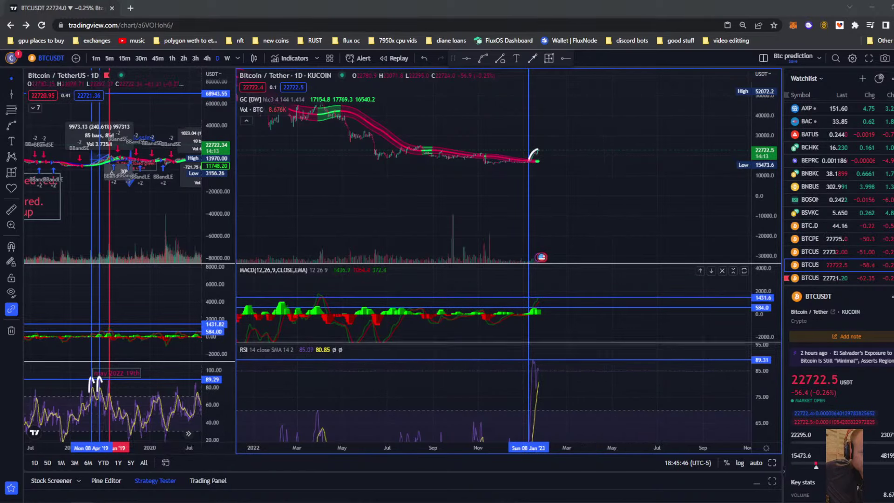
Step: Widen the Binance chart and review its marked RSI peaks from December 2017 through January 2023
scroll(604, 348, down, 2)
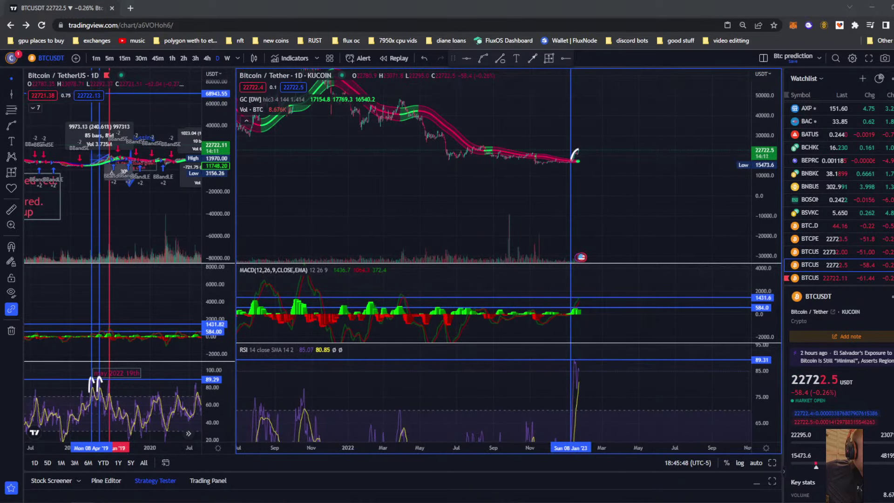
drag(235, 303, 717, 302)
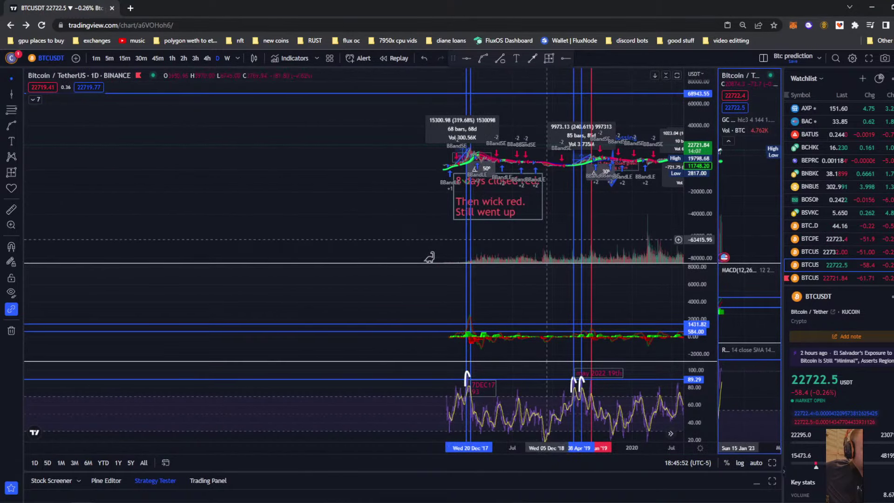
drag(546, 239, 191, 251)
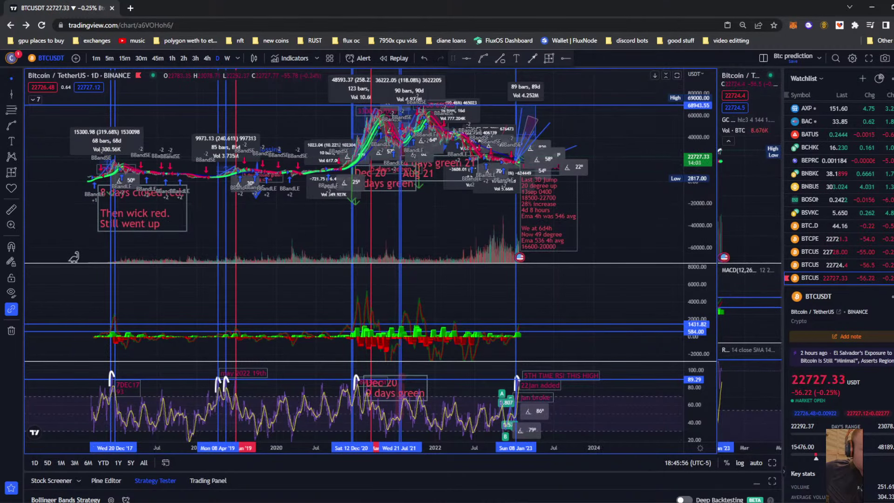
Step: Widen the KuCoin chart and go back through its history to the December 2017 rally
drag(716, 258, 289, 258)
drag(438, 212, 564, 210)
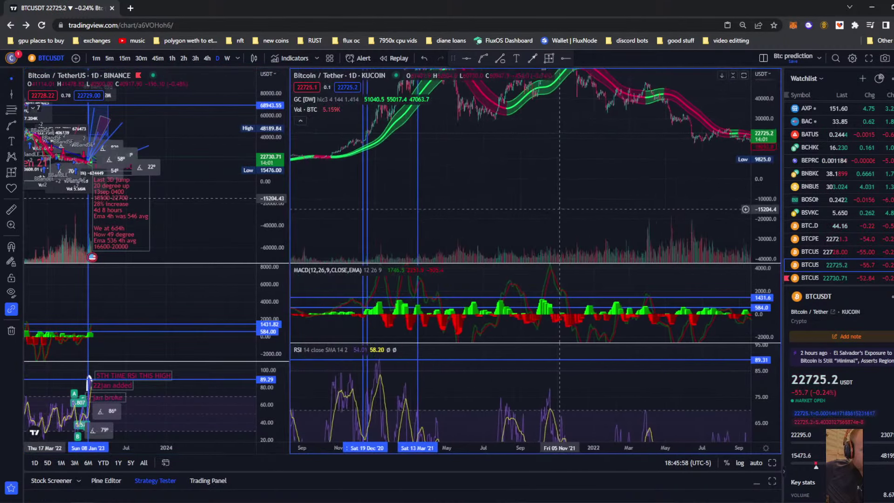
drag(361, 202, 593, 195)
scroll(519, 199, down, 9)
scroll(488, 219, up, 9)
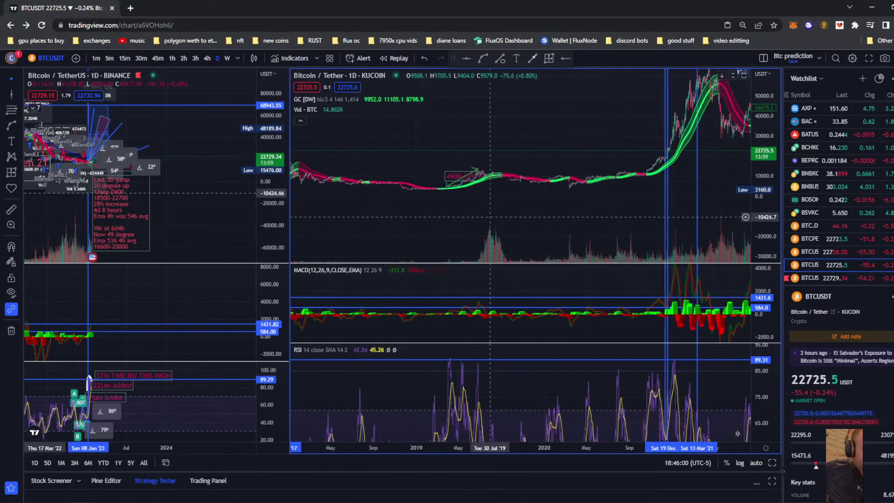
drag(312, 231, 604, 216)
drag(419, 235, 587, 209)
drag(519, 257, 475, 257)
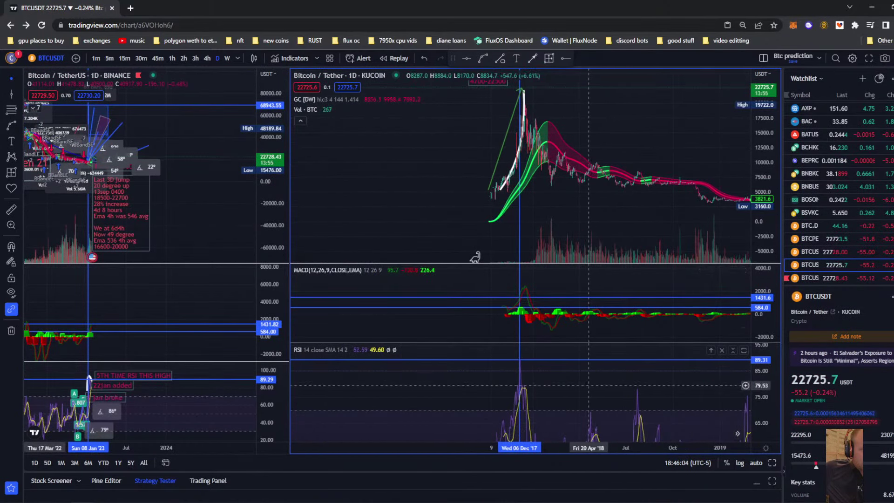
Step: Maximize the KuCoin RSI pane, examine the December 2017 peak at the 89.31 line, and restore the full chart layout
click(743, 350)
drag(376, 270, 615, 262)
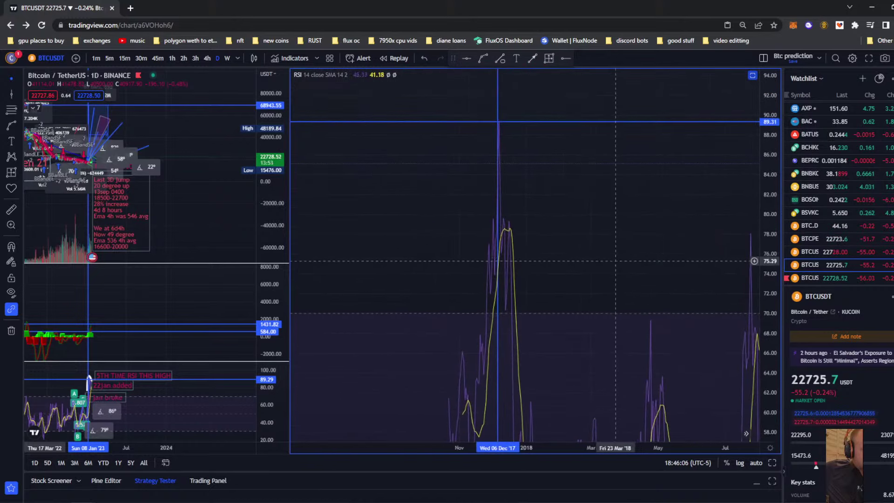
scroll(582, 258, up, 10)
drag(384, 245, 671, 224)
drag(354, 242, 666, 232)
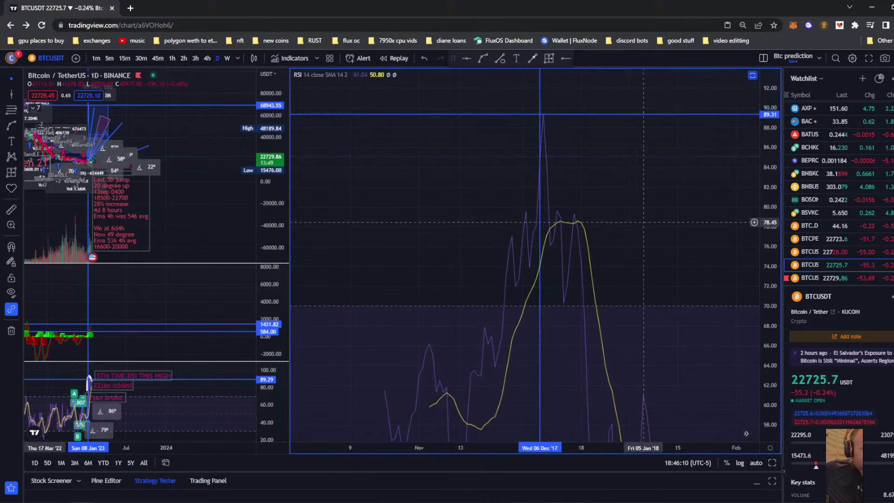
double_click(638, 161)
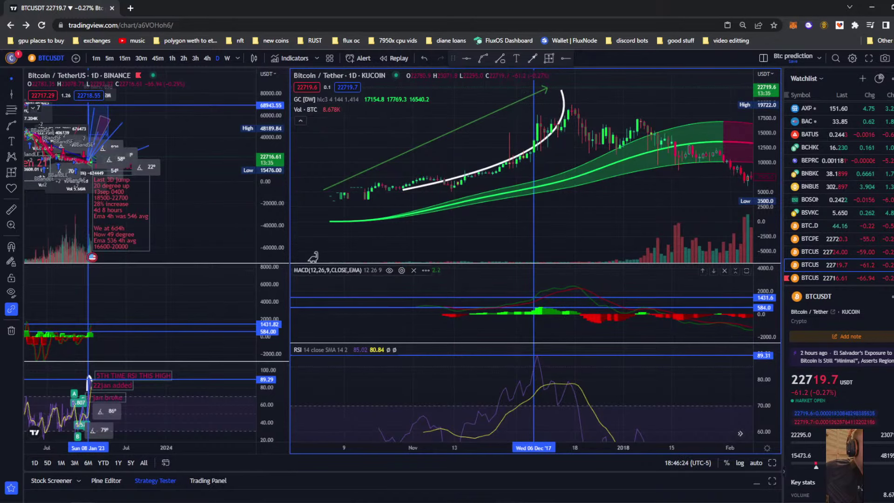
Step: Widen the Binance chart to compare its annotated 2017 rally, then give the space back to the KuCoin chart
drag(289, 224, 635, 224)
drag(30, 217, 333, 221)
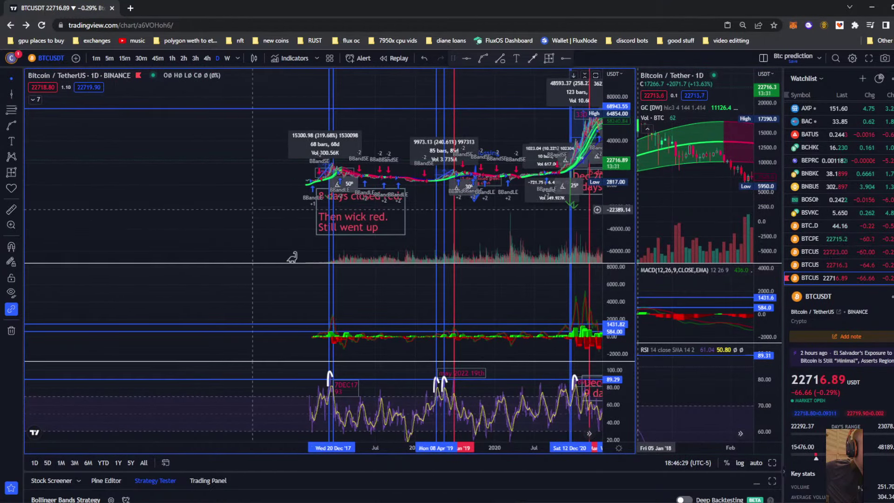
drag(292, 257, 76, 256)
drag(636, 242, 274, 235)
drag(74, 222, 145, 209)
scroll(186, 219, down, 5)
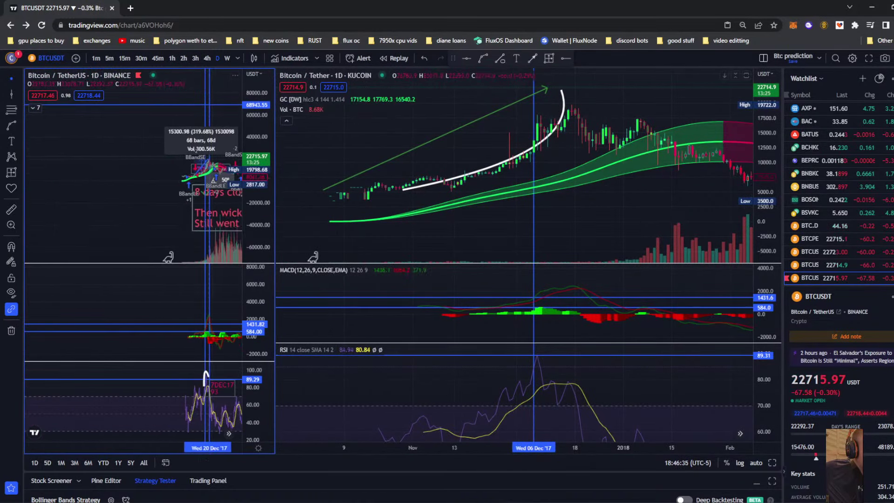
Step: Bring the April to June 2019 rally into view on both charts, undoing any accidental move of a text note
mouse_move(237, 222)
mouse_down()
mouse_move(40, 230)
mouse_move(117, 217)
mouse_up()
key(ctrl+z)
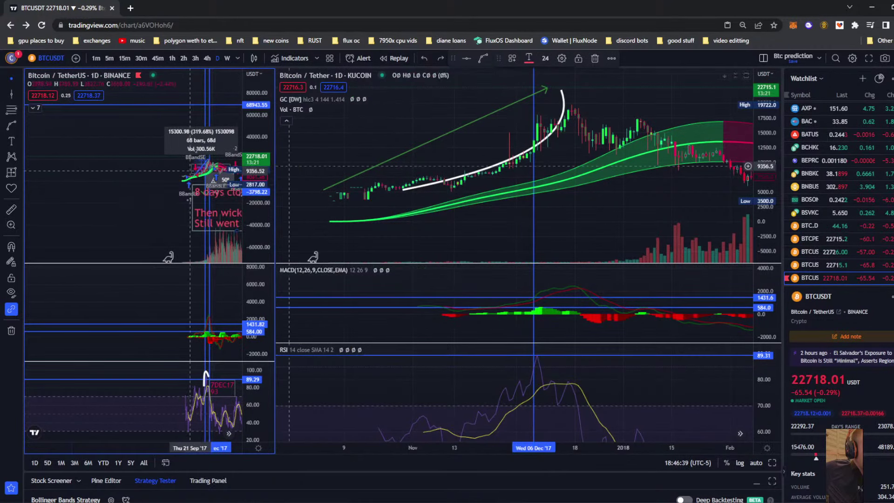
scroll(196, 121, up, 5)
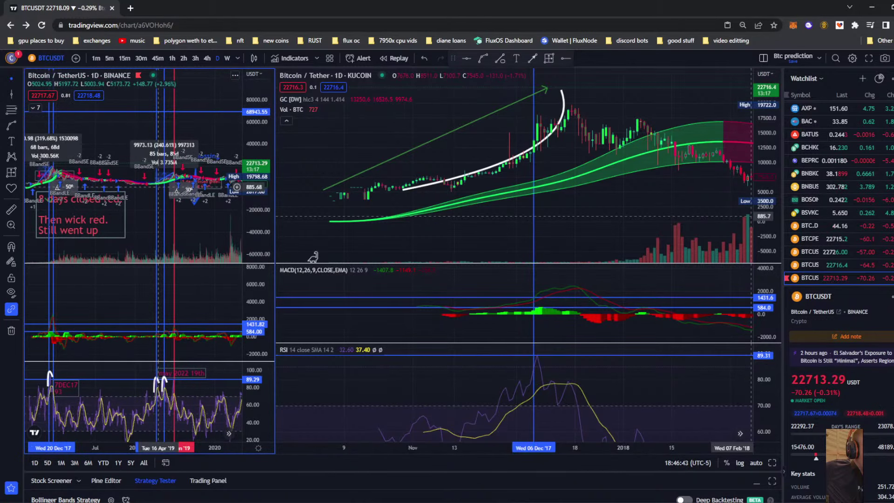
drag(630, 208, 503, 208)
scroll(502, 208, down, 10)
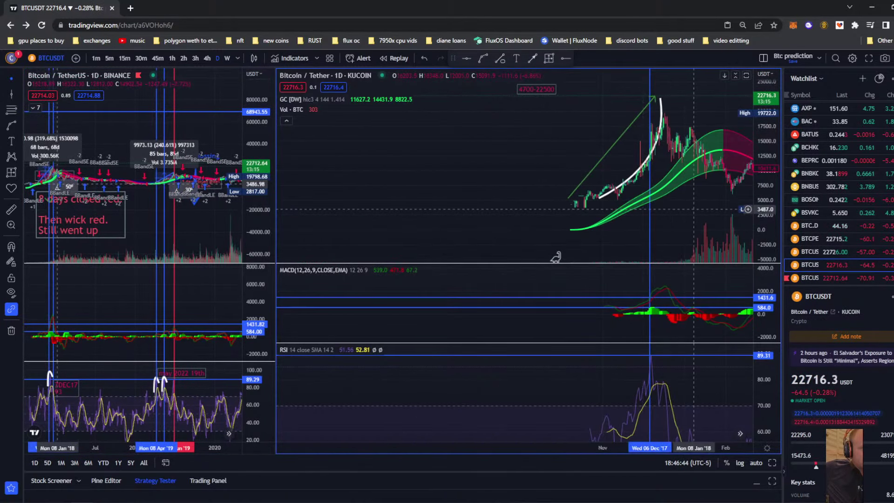
drag(685, 205, 412, 202)
scroll(435, 201, up, 3)
scroll(724, 157, right, 10)
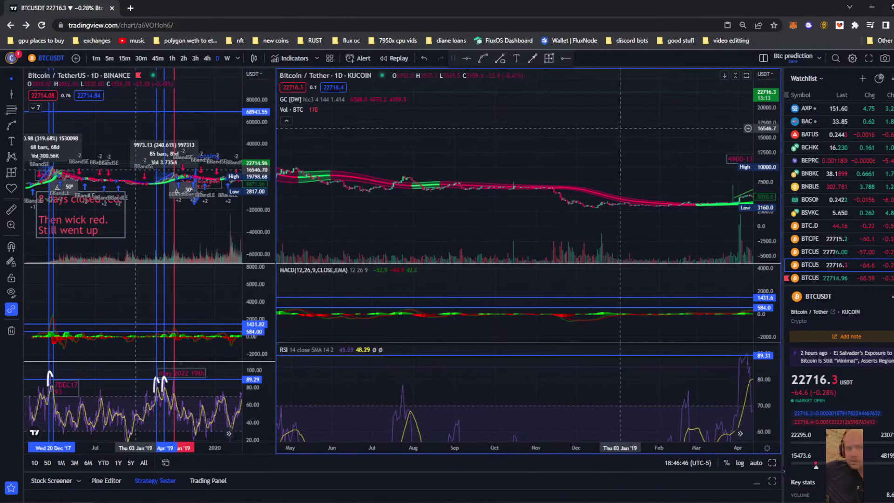
drag(358, 138, 528, 116)
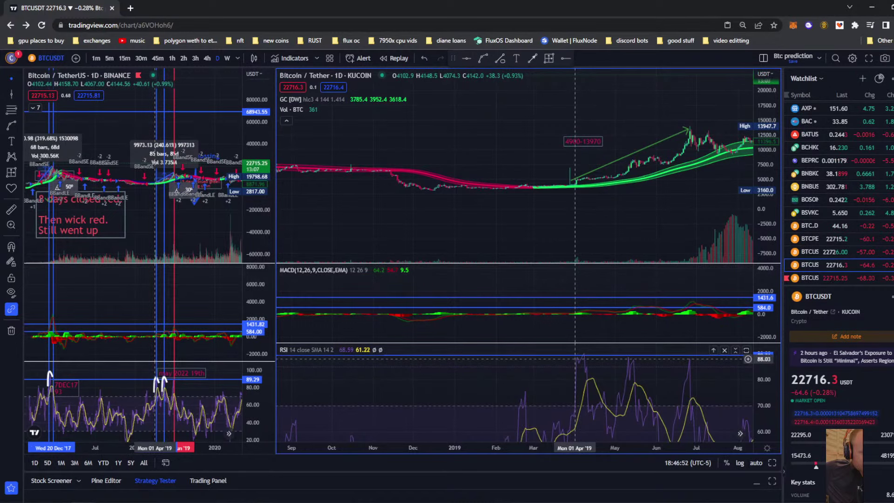
Step: Rescale the MACD and price axes of the KuCoin chart to frame the whole 2019 rally
drag(765, 333, 764, 268)
drag(655, 326, 643, 292)
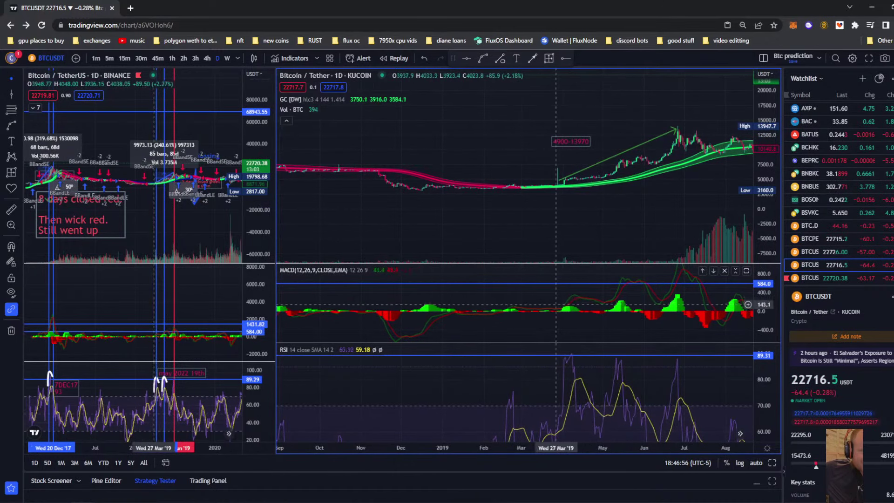
scroll(621, 182, up, 5)
drag(621, 182, 544, 183)
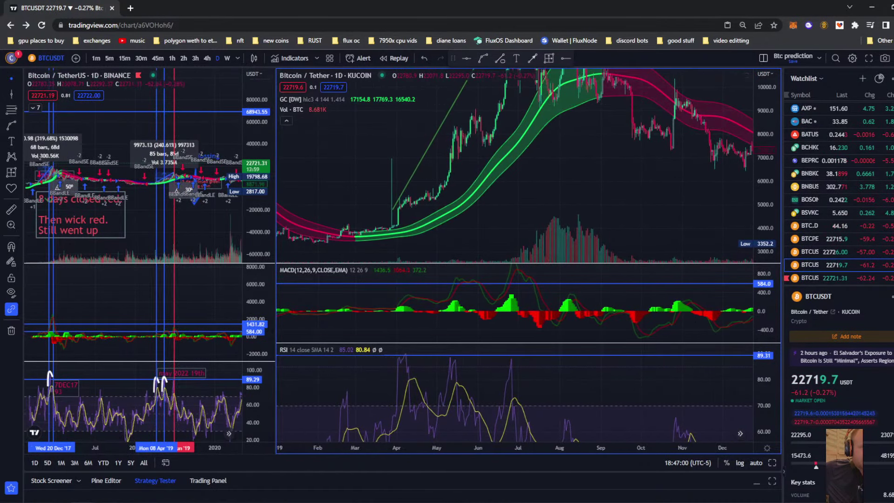
drag(764, 140, 764, 237)
scroll(478, 207, down, 2)
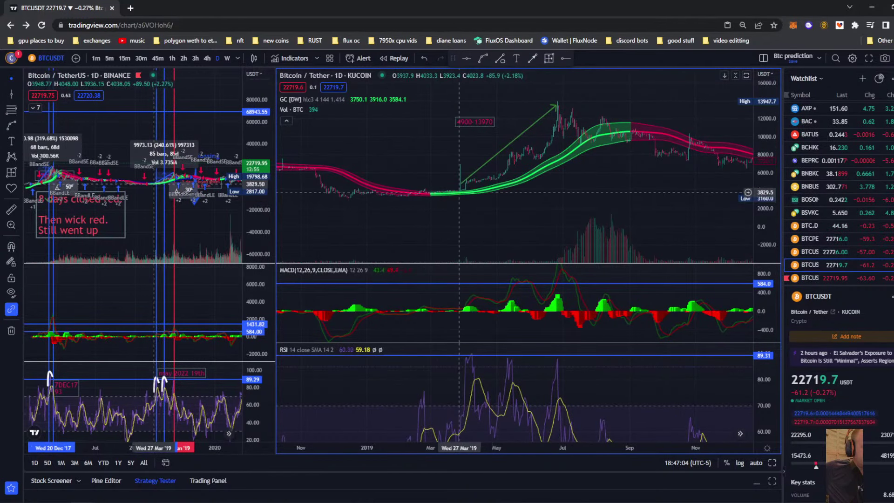
Step: Move the start of the green 2019 rally arrow on the KuCoin chart to about 3926 on 30 March 2019
click(460, 184)
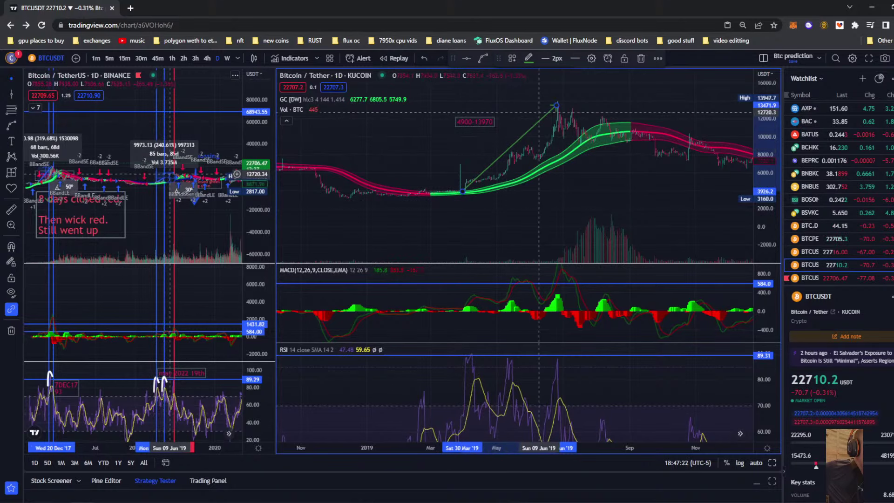
scroll(653, 163, down, 2)
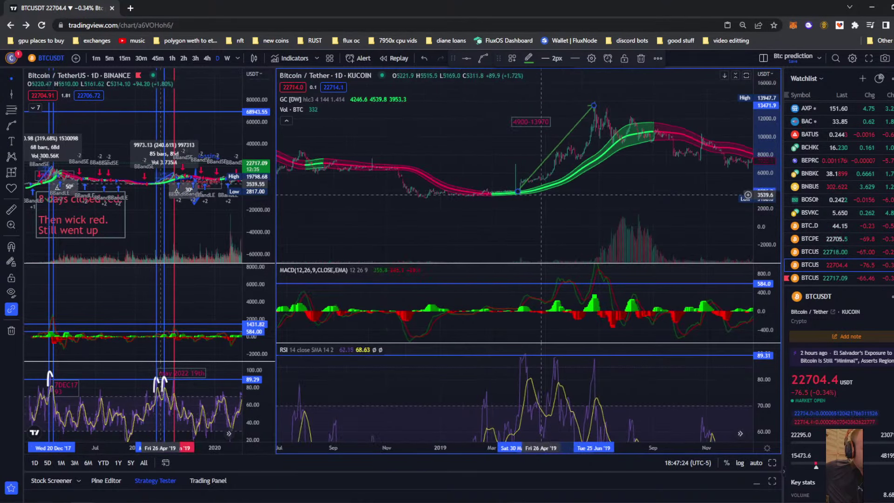
Step: Bring the December 2020 to 2021 rally into view on both charts, compressing the KuCoin price scale
drag(217, 225, 153, 218)
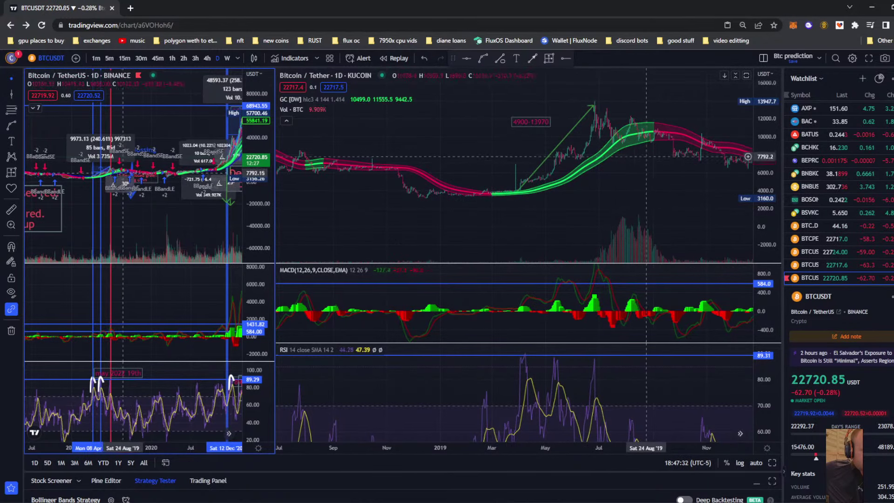
drag(699, 228, 615, 232)
drag(188, 235, 53, 249)
drag(715, 204, 319, 211)
drag(765, 93, 764, 170)
drag(702, 112, 618, 166)
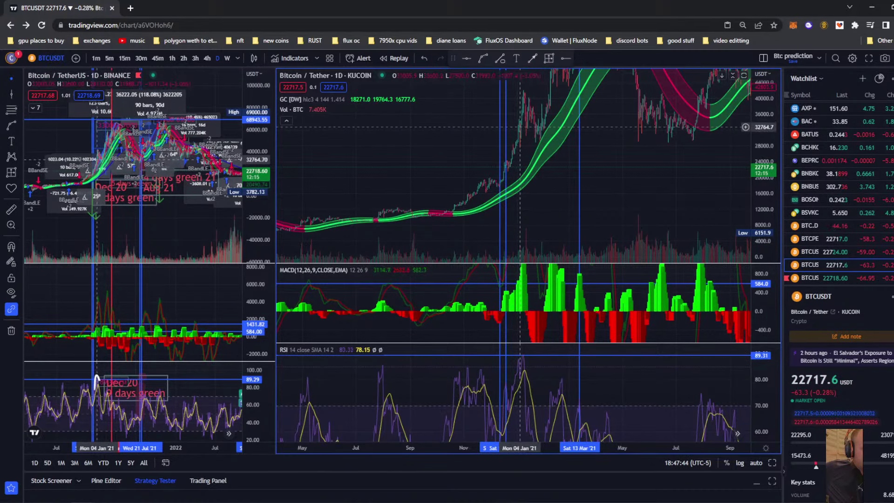
Step: Maximize and widen the KuCoin price pane, fit the full 2021 peak, then restore the indicators and examine the RSI over that rally
double_click(334, 165)
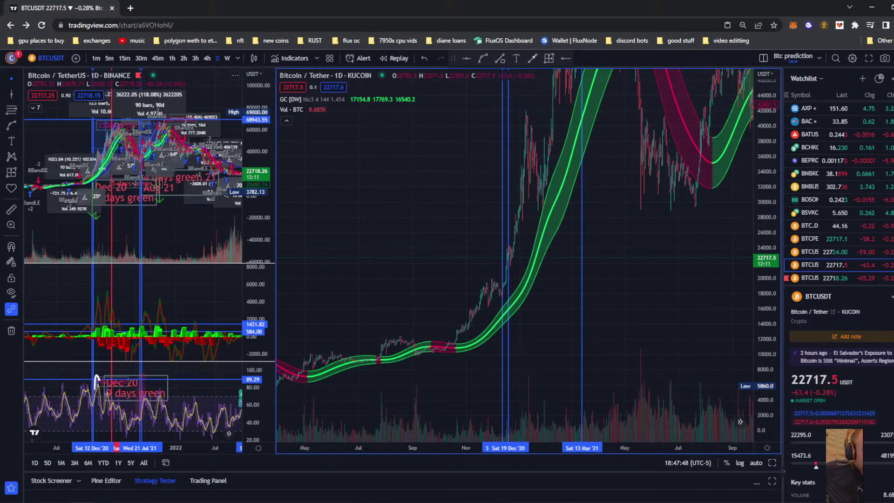
drag(274, 202, 63, 203)
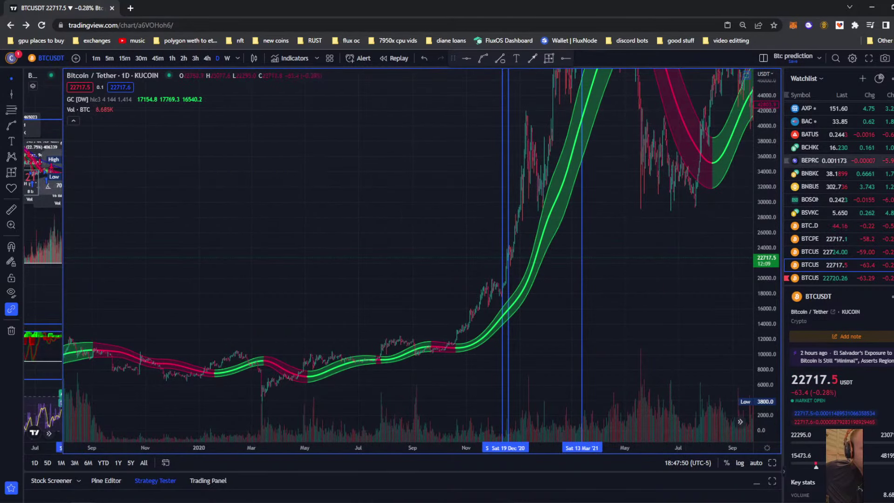
drag(766, 116, 654, 300)
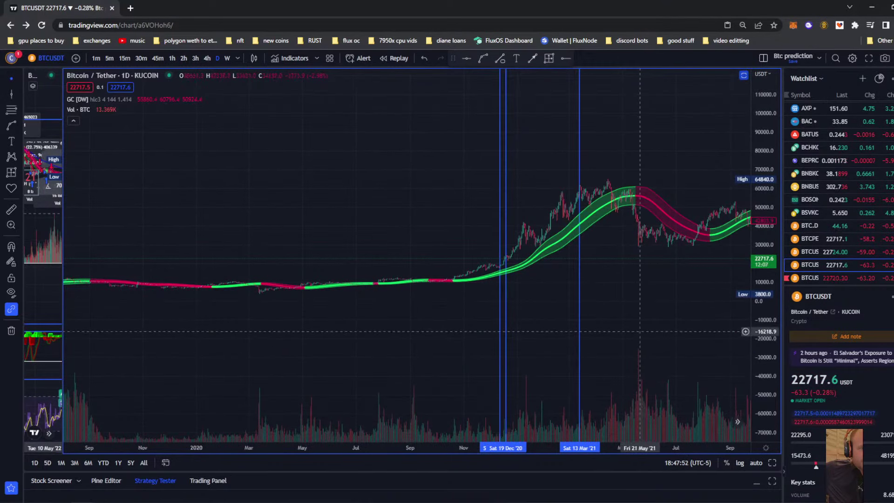
double_click(647, 285)
drag(654, 180, 422, 199)
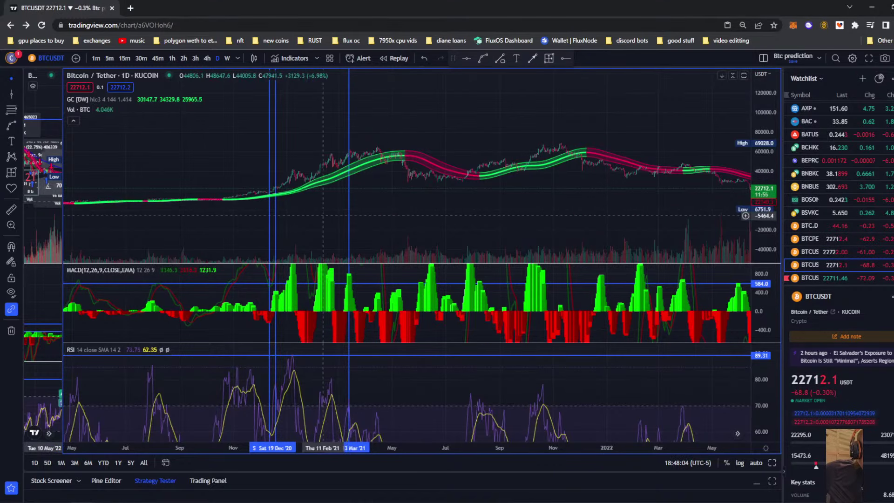
drag(330, 200, 400, 200)
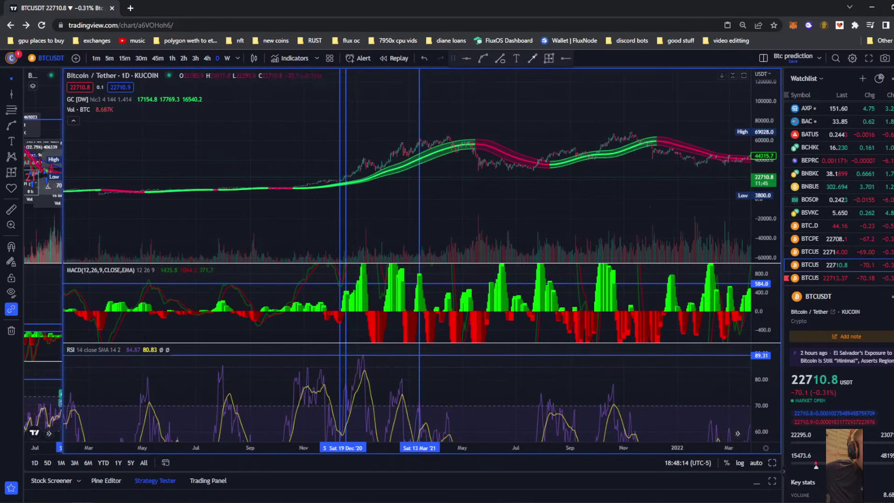
Step: Widen the Binance chart and examine its annotated December 2020 and July 2021 rallies with a stretched price scale
drag(62, 193, 614, 194)
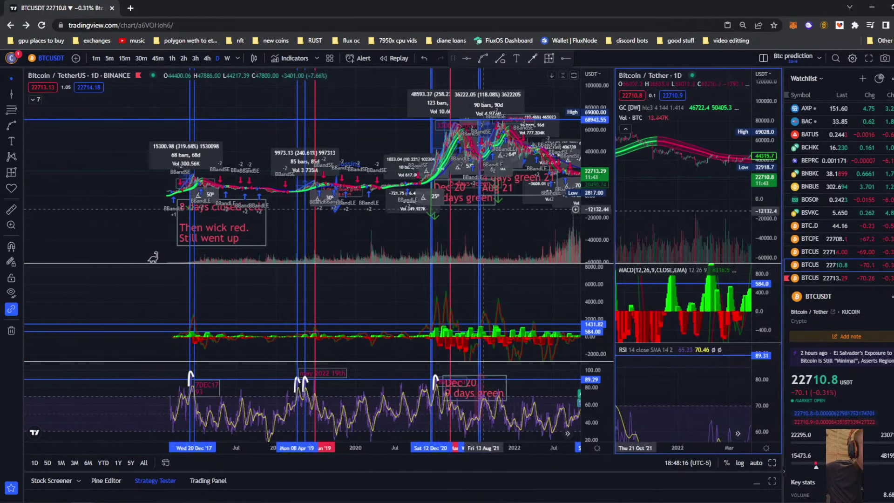
scroll(442, 193, up, 4)
scroll(442, 193, up, 5)
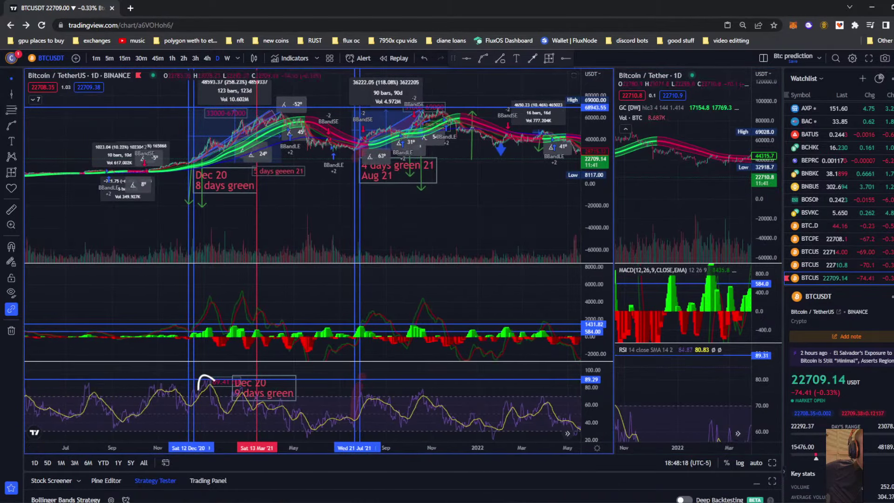
drag(489, 124, 511, 177)
drag(594, 131, 594, 218)
drag(459, 157, 396, 201)
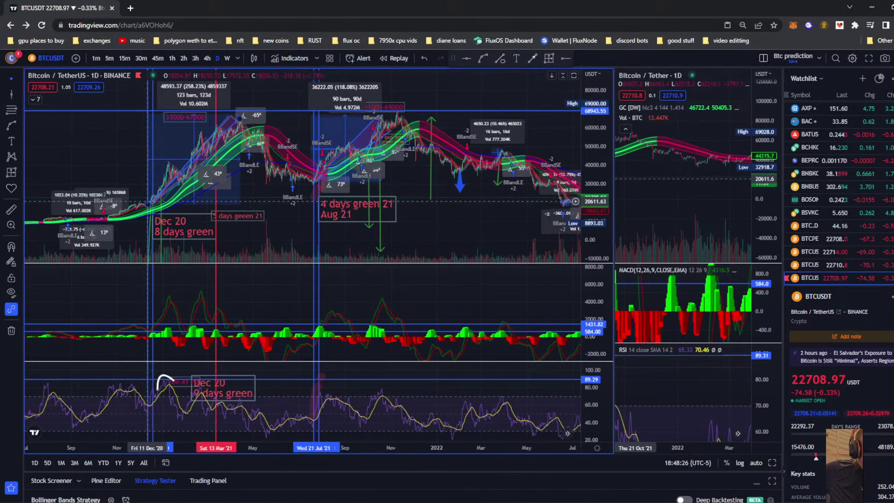
mouse_move(148, 201)
mouse_down()
mouse_move(213, 120)
mouse_move(229, 117)
mouse_up()
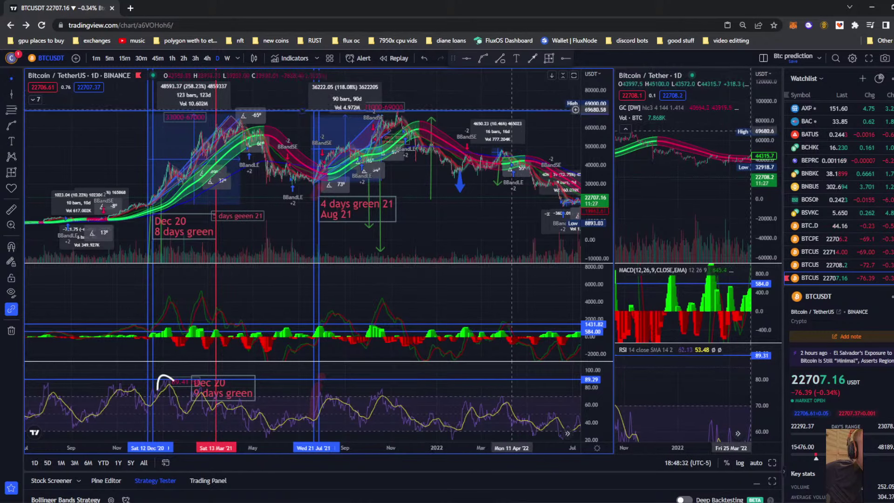
Step: Widen the KuCoin chart and add a date and price range from about 16779 on 12 December 2020 to 63044 on 12 March 2021
drag(613, 252, 110, 252)
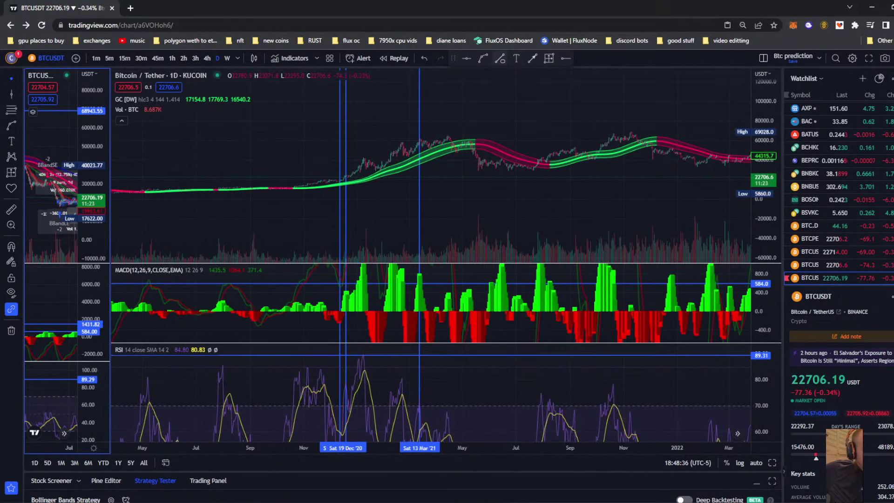
shift+click(340, 183)
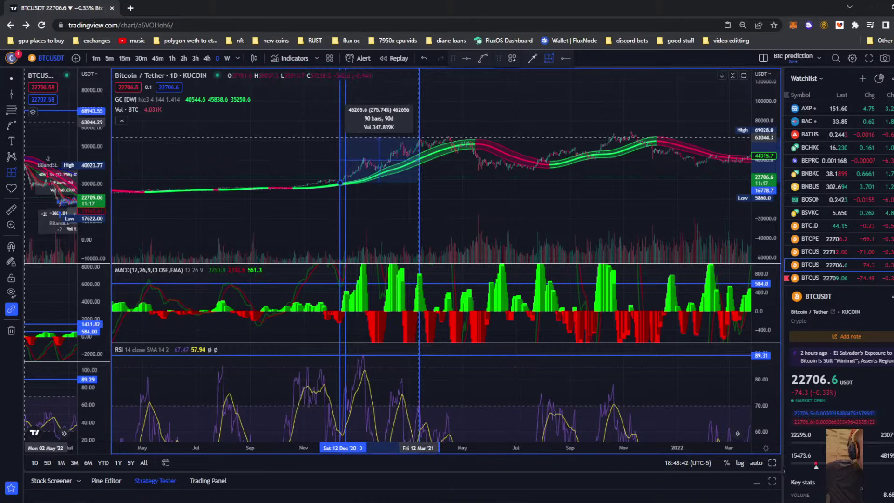
click(419, 138)
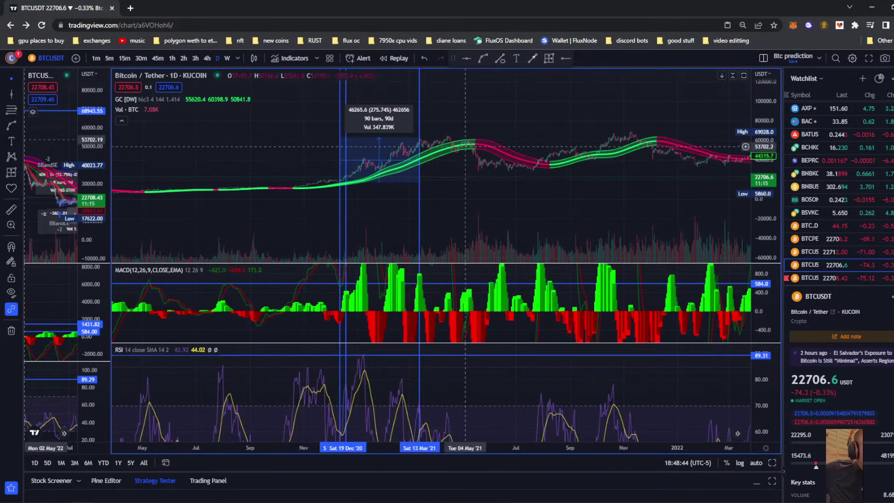
Step: Extend the end of the KuCoin date and price range to about 64379 on 13 April 2021
drag(418, 138, 453, 135)
click(447, 136)
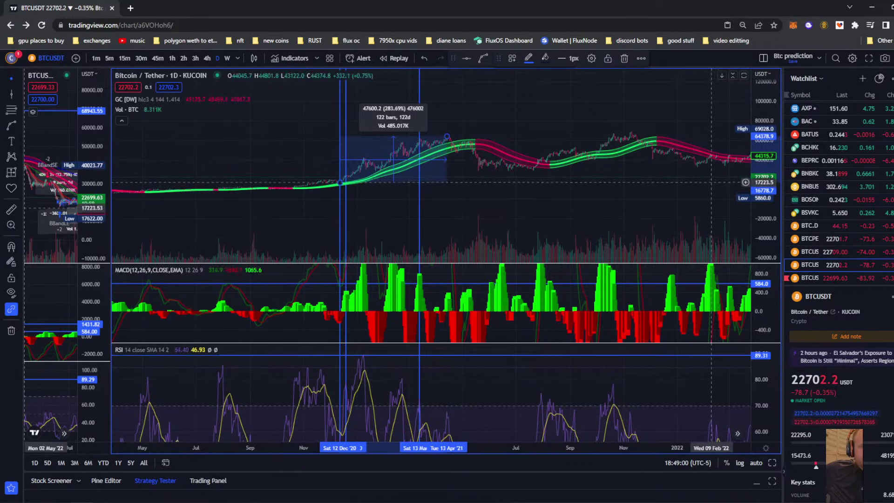
Step: Review the KuCoin RSI peaks from December 2017 to January 2023 and enlarge the January 2023 rally
scroll(509, 222, down, 6)
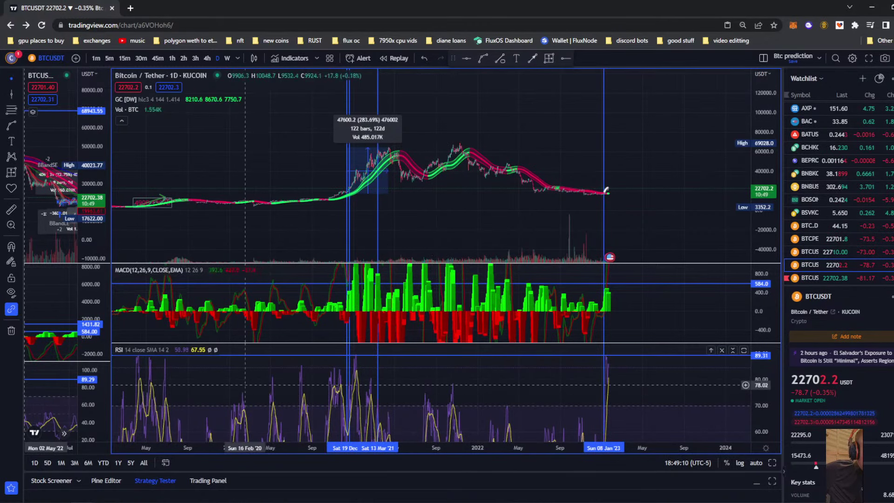
drag(205, 379, 397, 387)
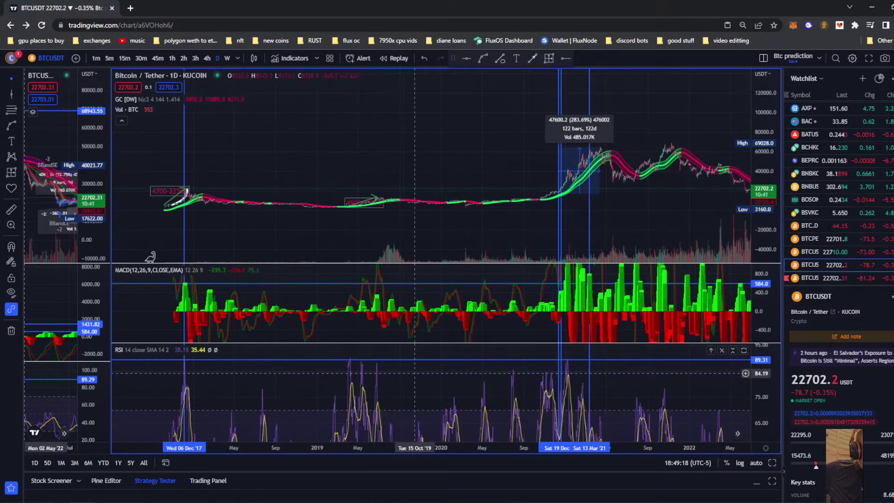
drag(658, 205, 345, 209)
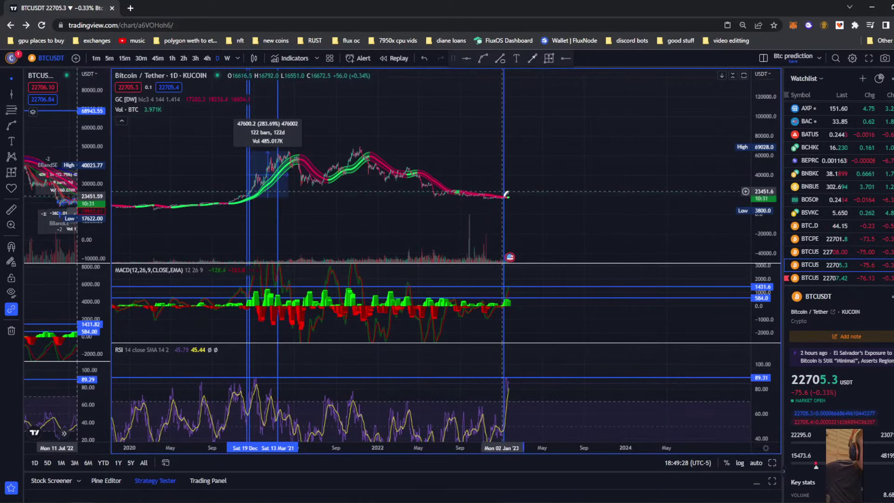
scroll(506, 194, up, 3)
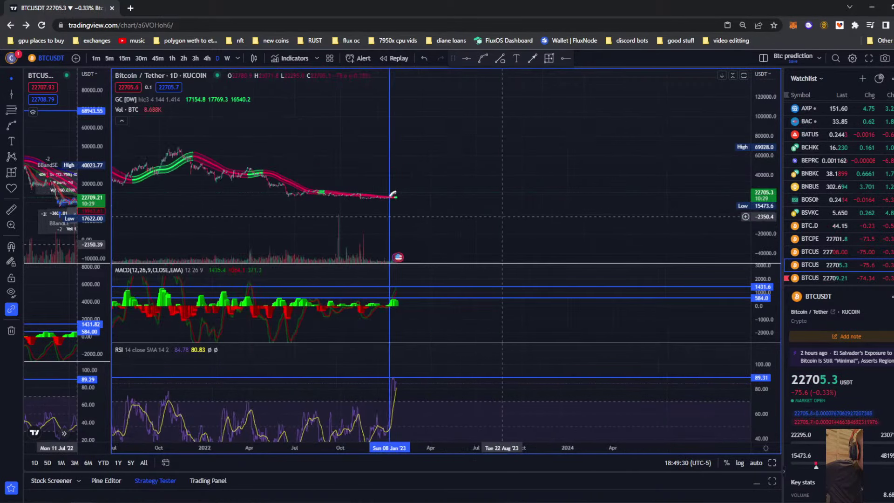
drag(763, 219, 764, 117)
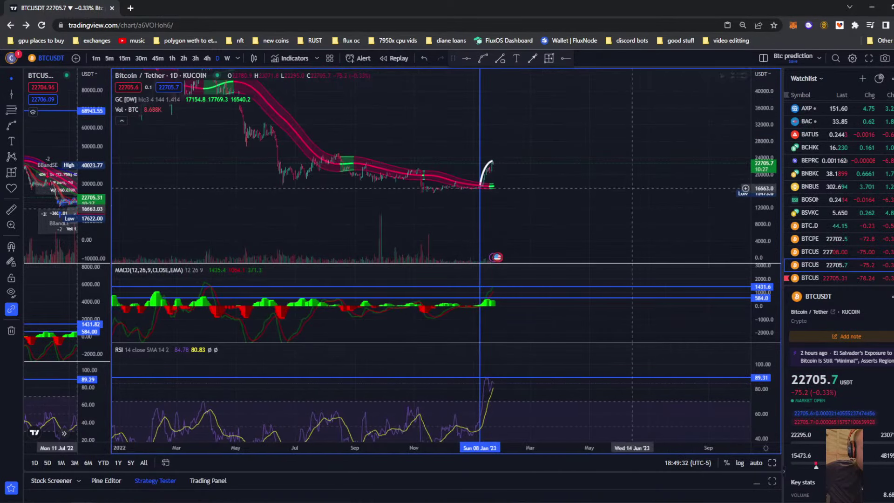
scroll(632, 197, up, 6)
drag(763, 210, 763, 125)
drag(408, 192, 645, 192)
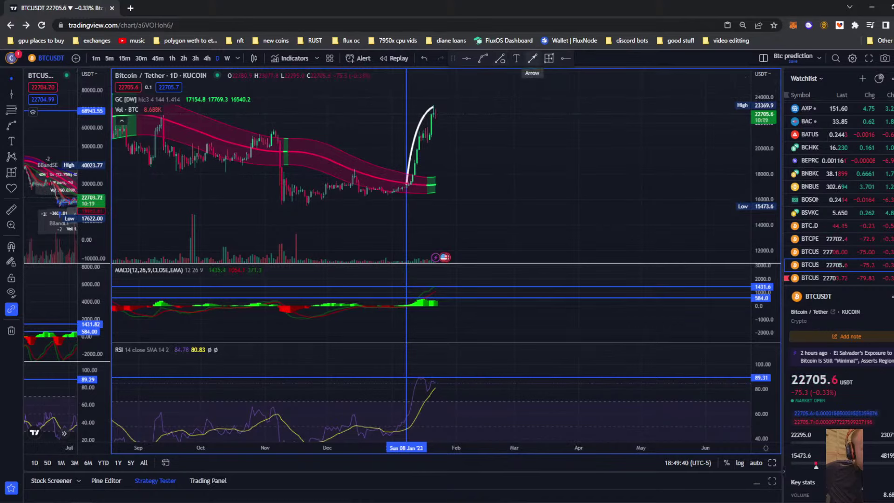
Step: Widen the Binance chart and examine its annotated January 2023 rally and RSI peak with a stretched price scale
click(532, 58)
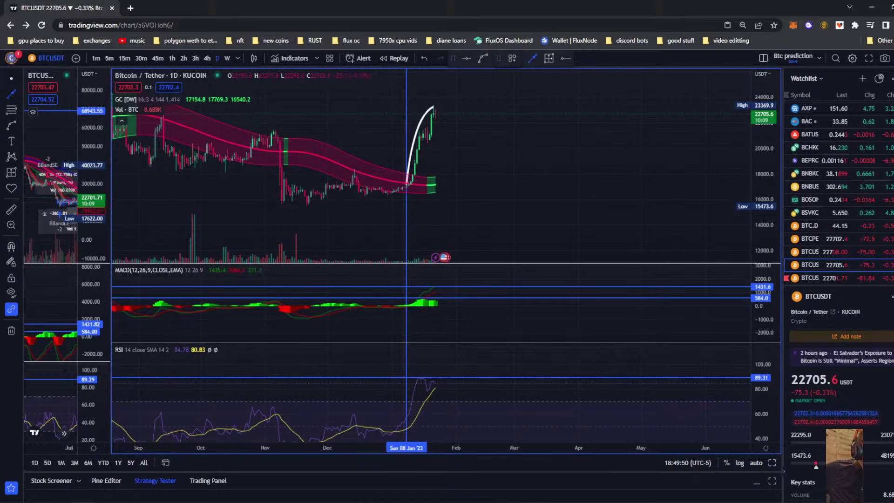
drag(110, 204, 458, 204)
drag(353, 204, 223, 203)
scroll(223, 203, up, 6)
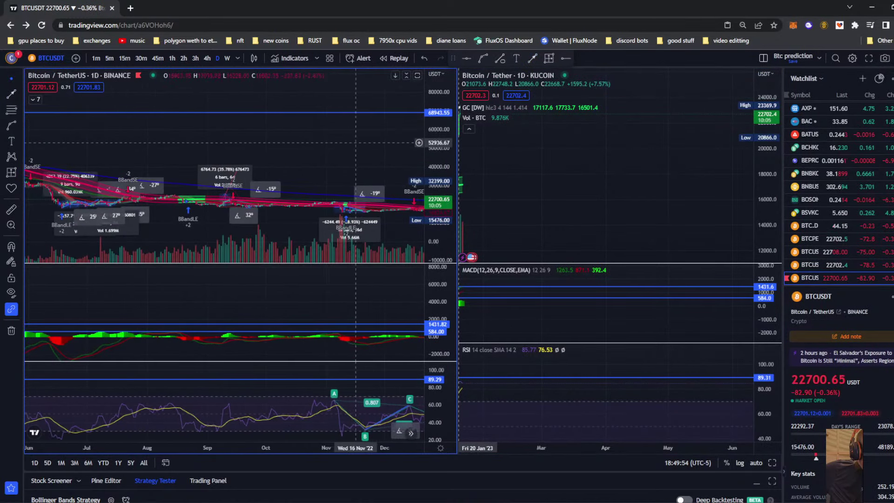
drag(439, 251, 439, 153)
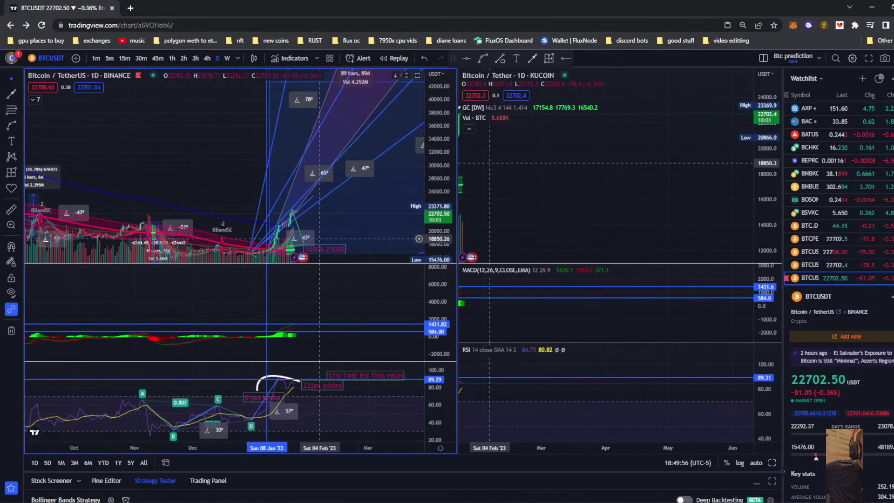
drag(240, 213, 222, 161)
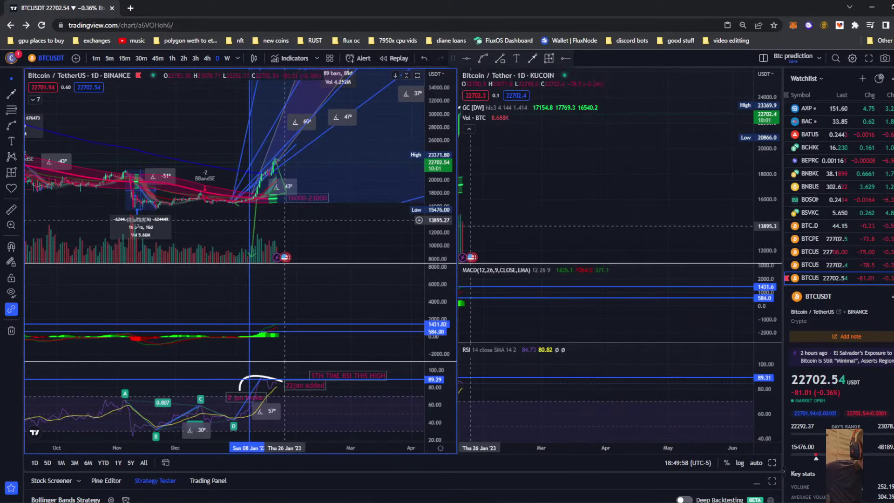
scroll(277, 215, up, 4)
drag(388, 216, 399, 181)
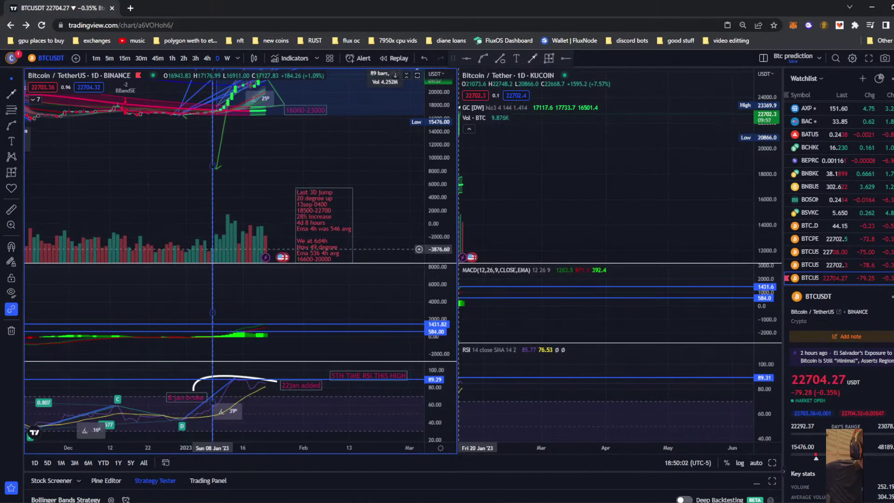
Step: Widen the KuCoin chart, enlarge its price pane by shrinking the MACD pane, and bring the January 2023 rally into close view
drag(457, 200, 144, 200)
scroll(409, 187, up, 7)
drag(409, 187, 631, 161)
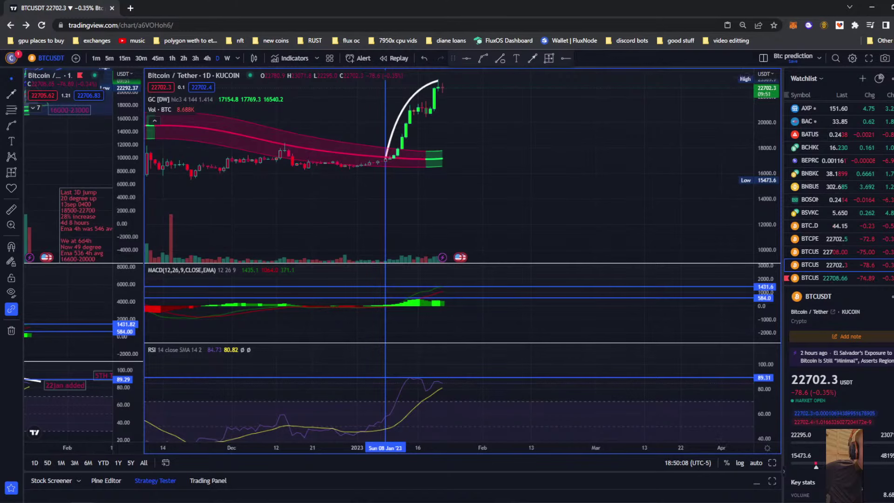
drag(713, 261, 719, 190)
drag(652, 142, 619, 238)
drag(766, 238, 766, 177)
drag(732, 263, 702, 329)
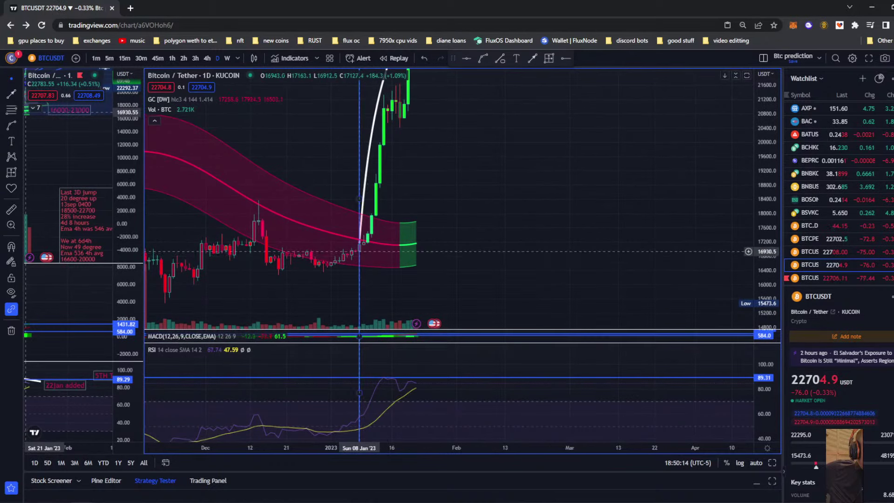
Step: Add a date and price range over the KuCoin rally from about 16987 on 8 January 2023 to 23270 on 22 January 2023
click(359, 251)
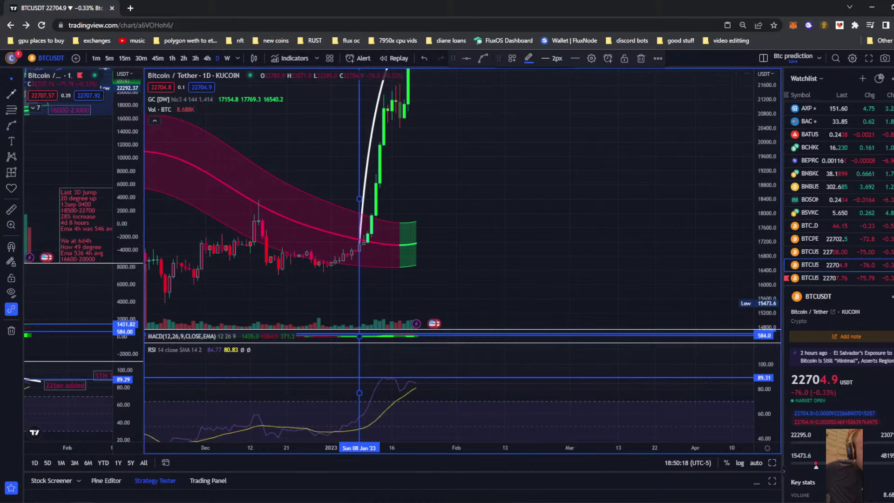
drag(766, 139, 766, 257)
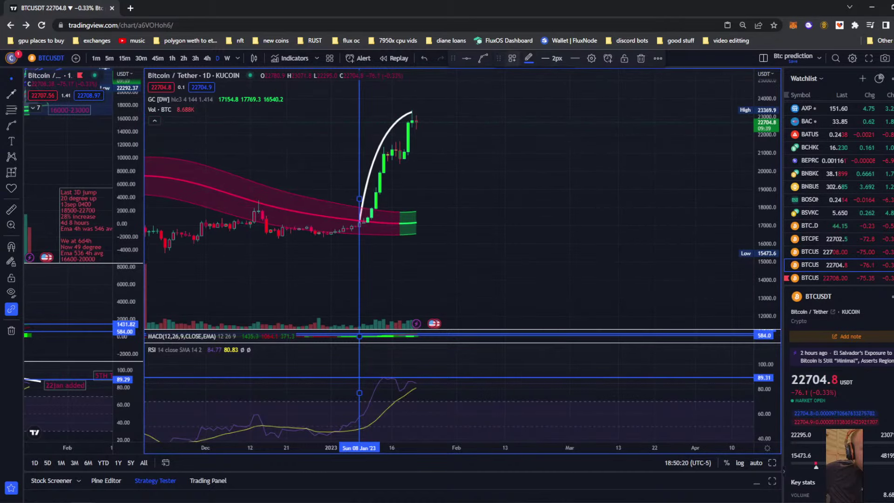
click(512, 58)
click(503, 149)
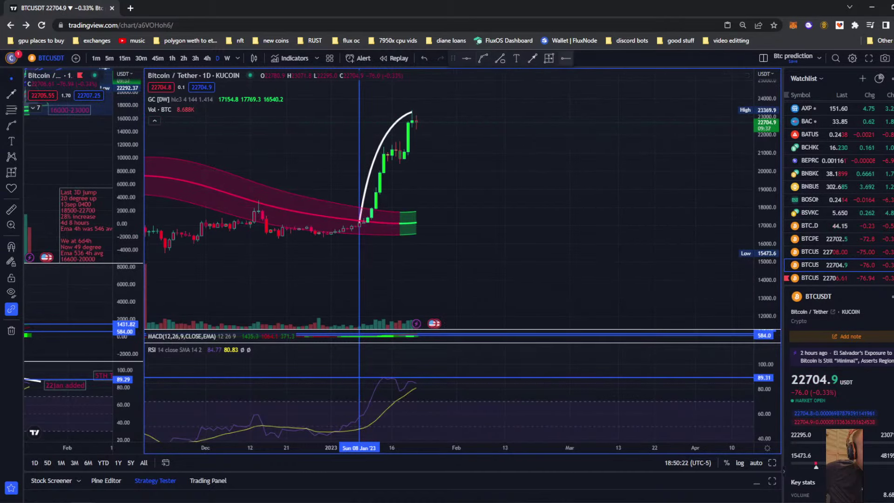
shift+click(359, 227)
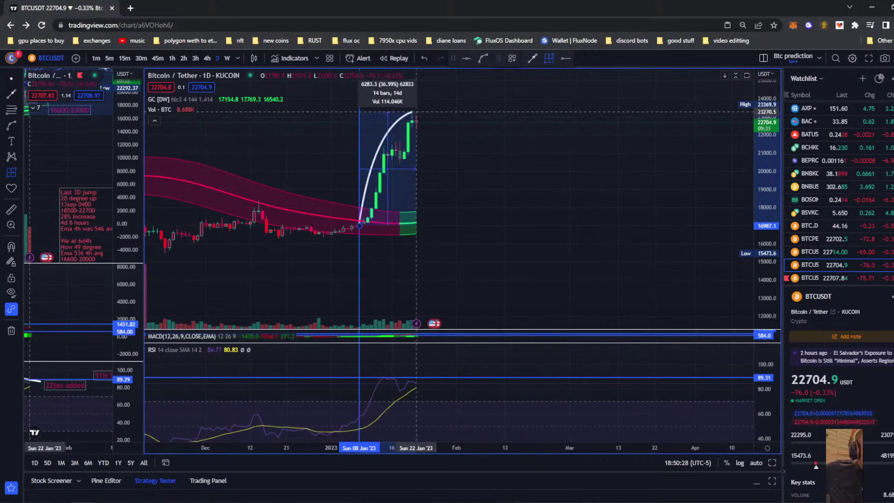
click(415, 112)
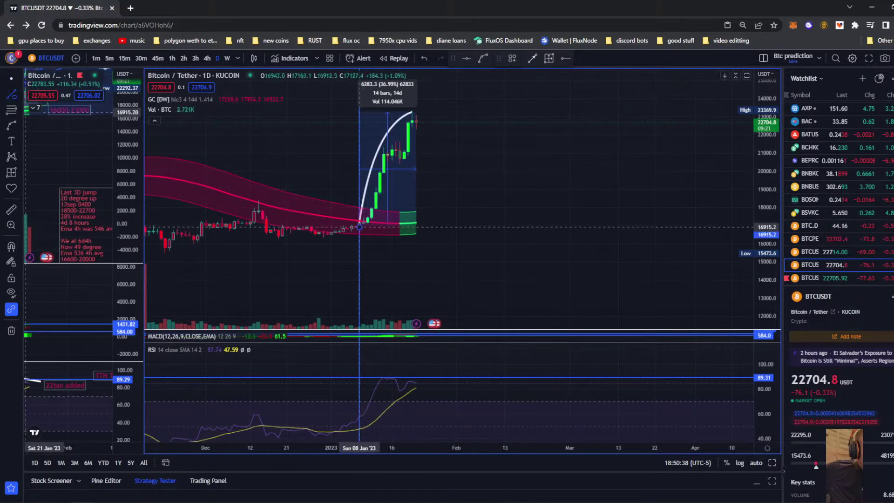
Step: Draw a trend angle on the KuCoin chart from about 16915 on 8 January 2023 to 23175 on 21 January 2023
click(360, 227)
click(411, 111)
Step: Bring the December 2020 to April 2021 rally back into view on the KuCoin chart and fit its price scale
scroll(516, 271, down, 6)
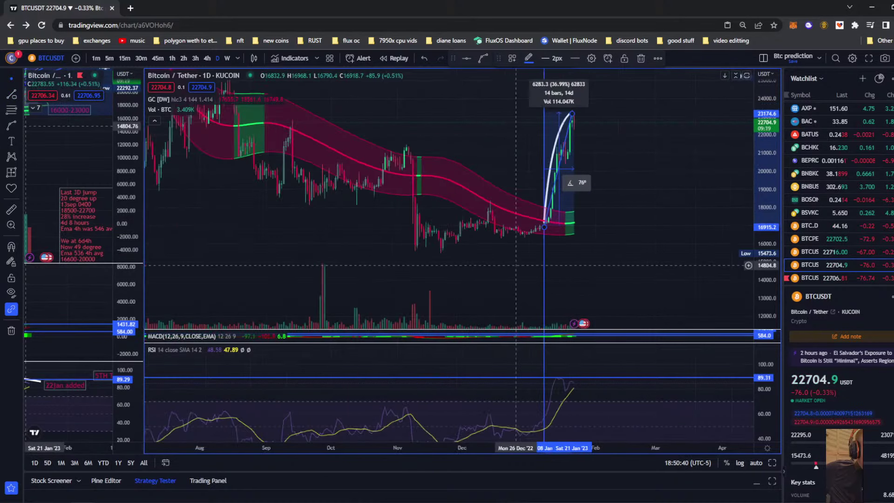
drag(765, 102, 764, 293)
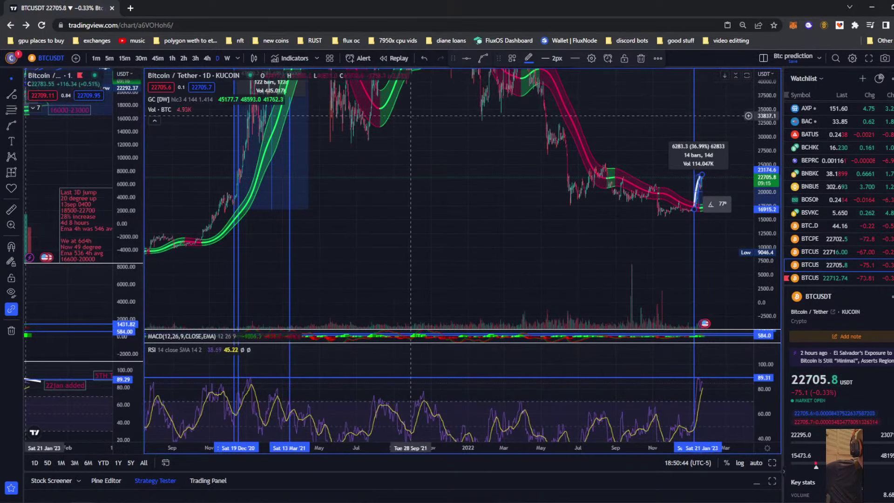
drag(410, 122, 446, 265)
drag(764, 107, 765, 293)
drag(372, 299, 543, 279)
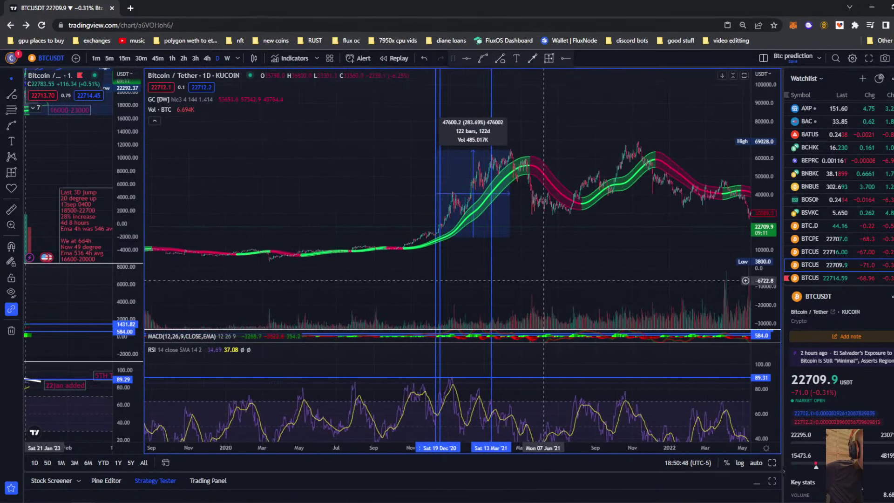
scroll(516, 279, up, 7)
drag(765, 294, 765, 154)
scroll(724, 194, down, 5)
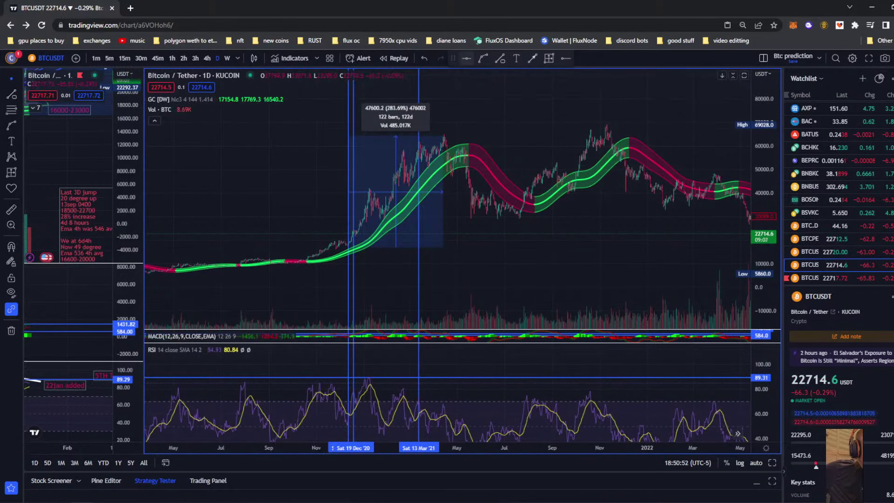
click(533, 58)
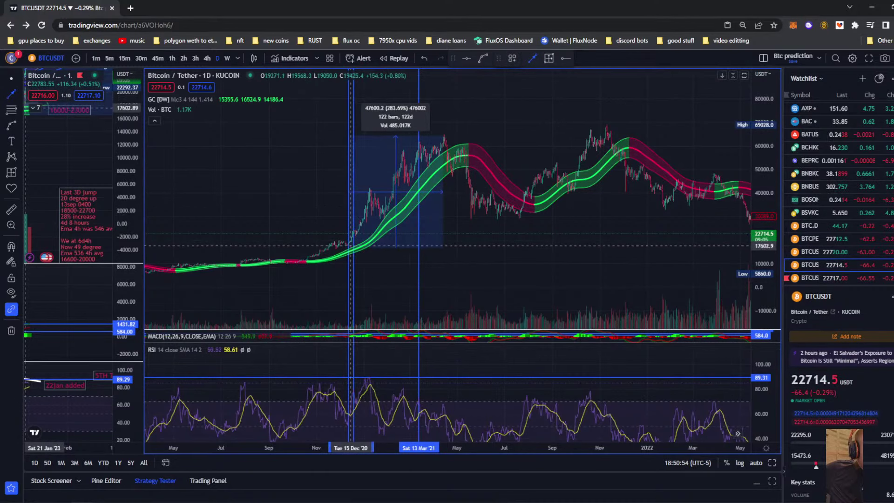
click(349, 243)
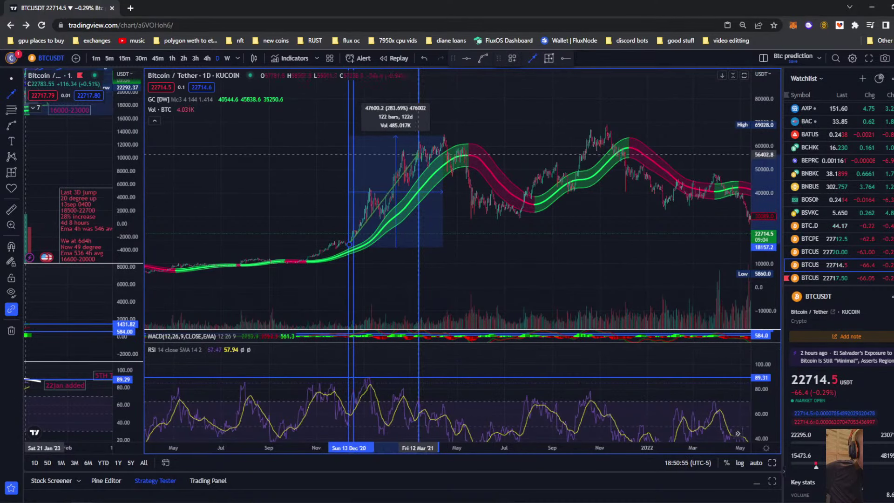
click(443, 134)
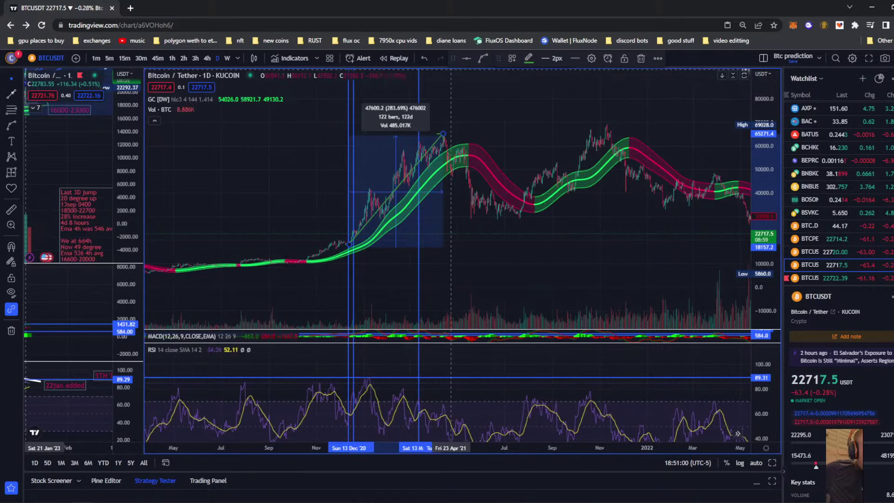
click(154, 120)
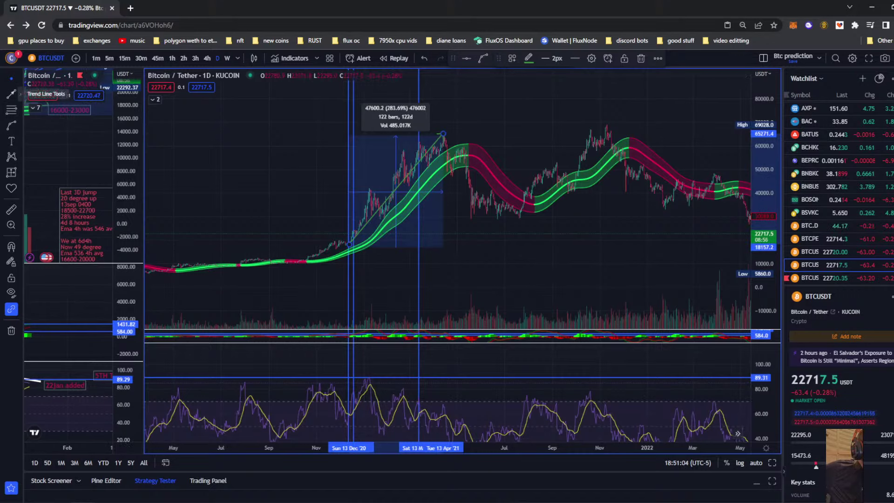
click(20, 94)
click(424, 59)
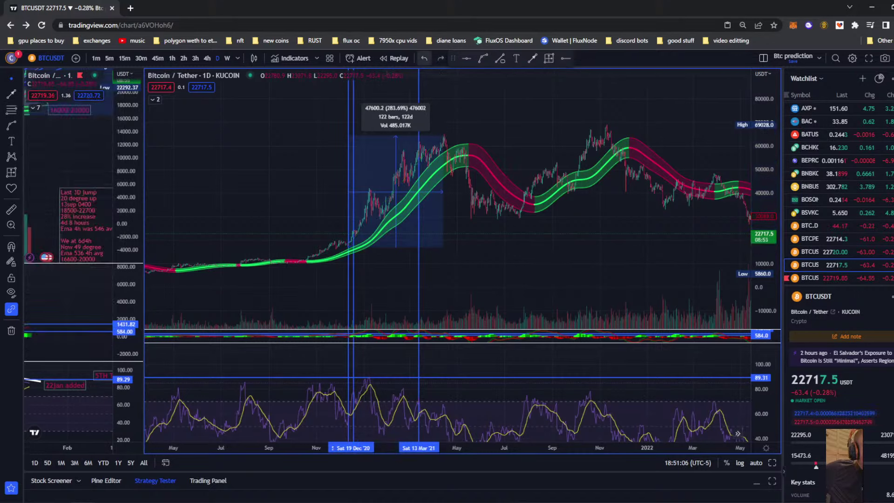
Step: Draw a trend angle over the KuCoin rally from about 18896 on 12 December 2020 to 65456 on 13 April 2021
click(500, 58)
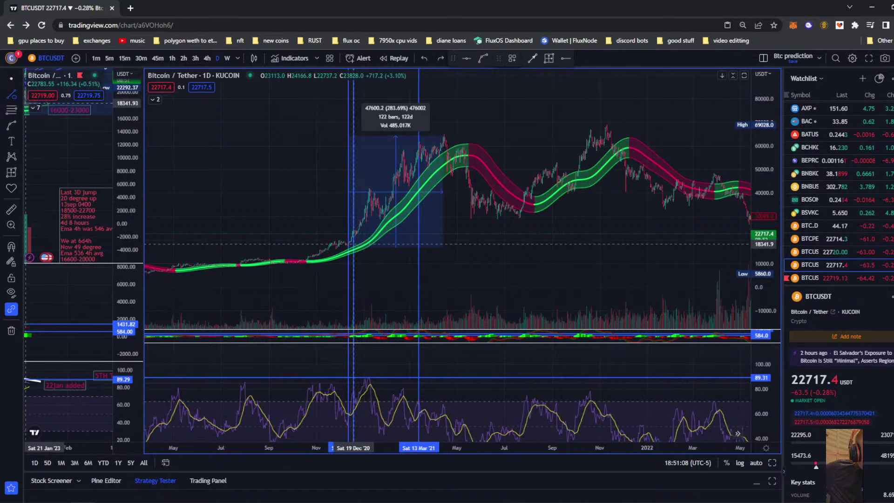
click(348, 243)
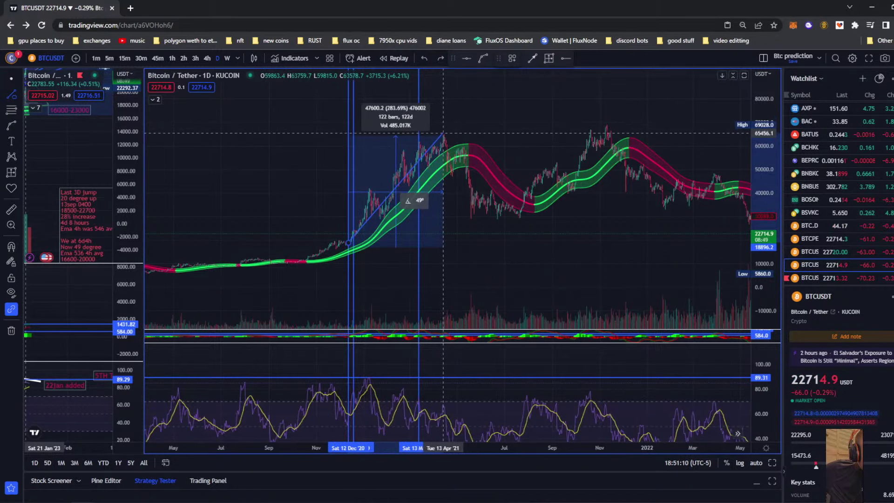
click(443, 133)
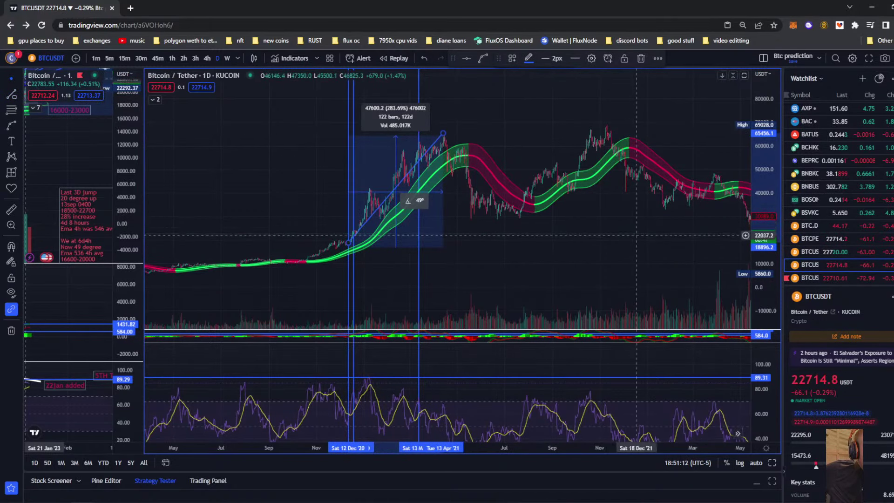
Step: Compare the trend angles of the 2020–2021 and January 2023 rallies on the KuCoin chart at different zoom levels
drag(618, 241, 106, 253)
scroll(520, 243, up, 5)
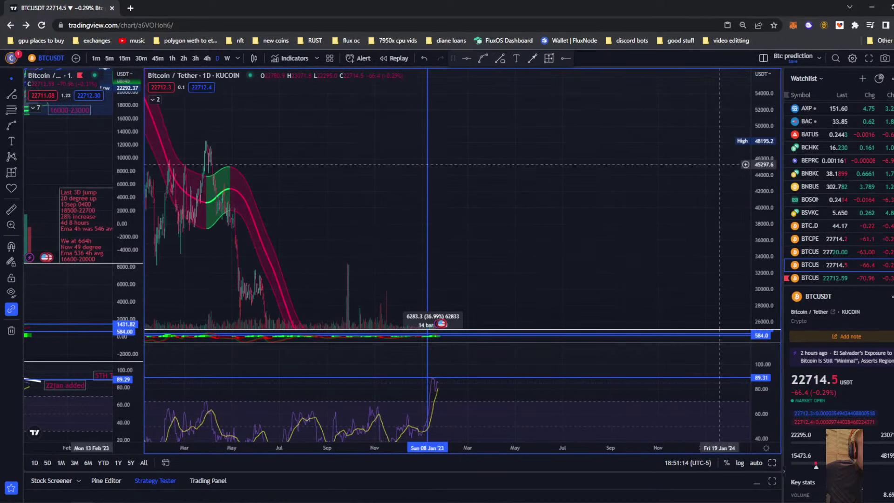
drag(370, 322, 518, 195)
scroll(368, 225, up, 3)
drag(261, 232, 576, 291)
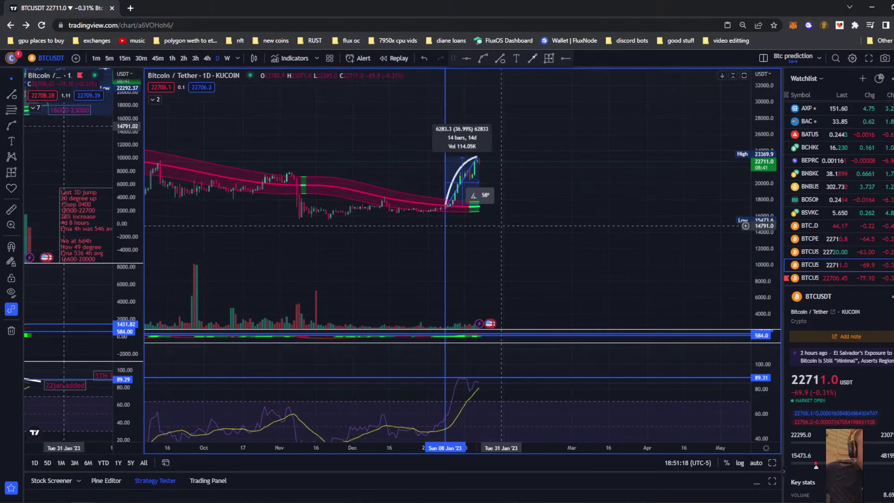
scroll(497, 235, down, 3)
scroll(497, 235, down, 5)
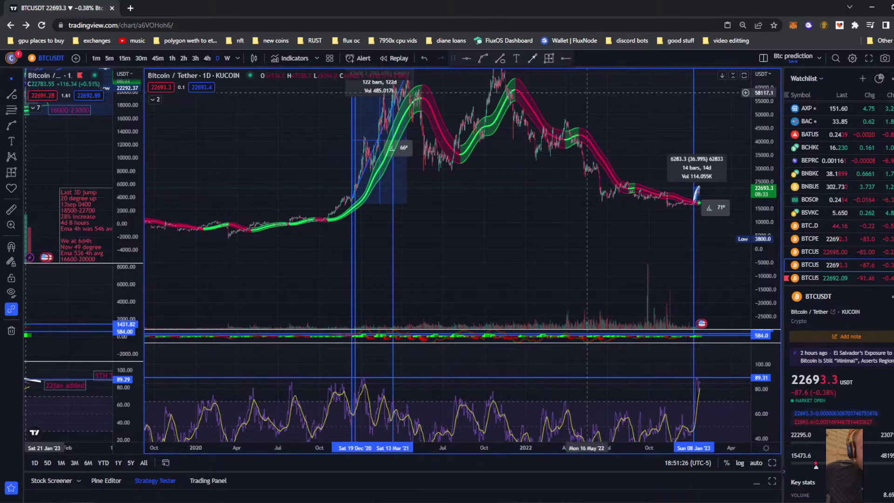
drag(721, 105, 493, 139)
scroll(514, 208, up, 8)
drag(515, 208, 748, 152)
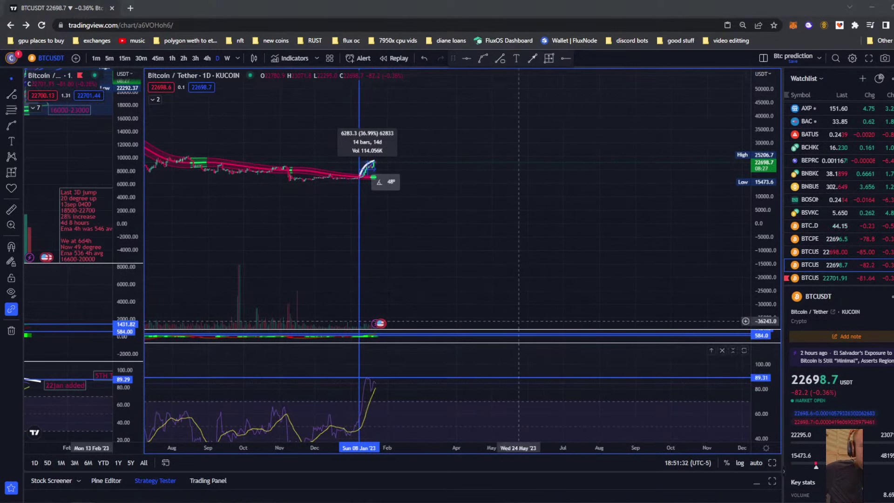
Step: Examine the January 2023 rally and its trend angle on the KuCoin chart at several zoom levels
scroll(462, 216, up, 4)
drag(324, 216, 631, 212)
drag(763, 312, 763, 172)
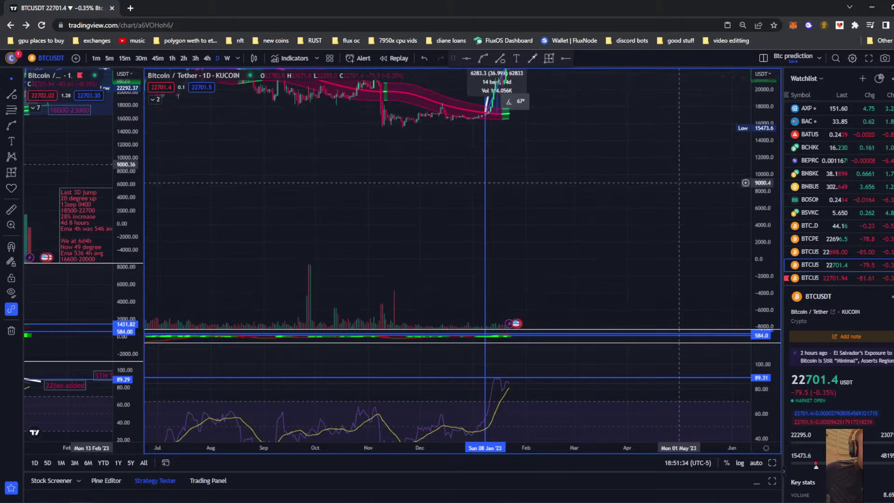
drag(674, 163, 658, 253)
scroll(658, 253, down, 4)
drag(706, 198, 611, 228)
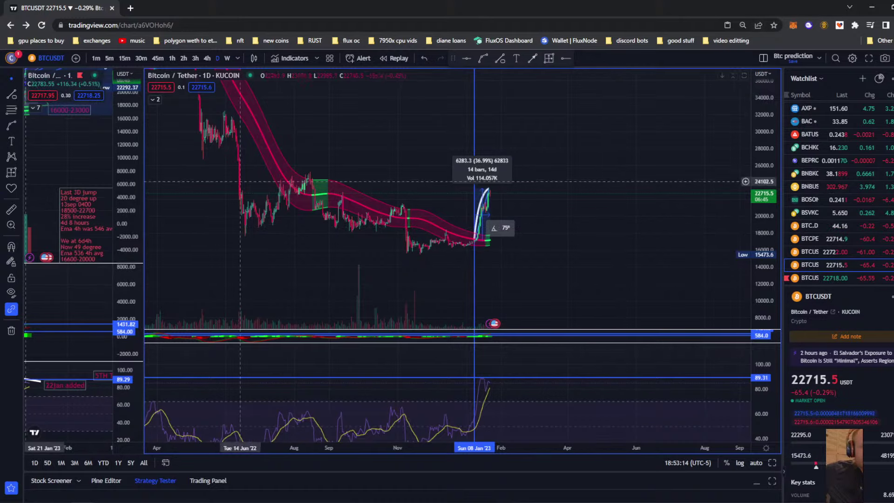
scroll(564, 182, down, 3)
scroll(569, 182, up, 3)
drag(764, 315, 787, 200)
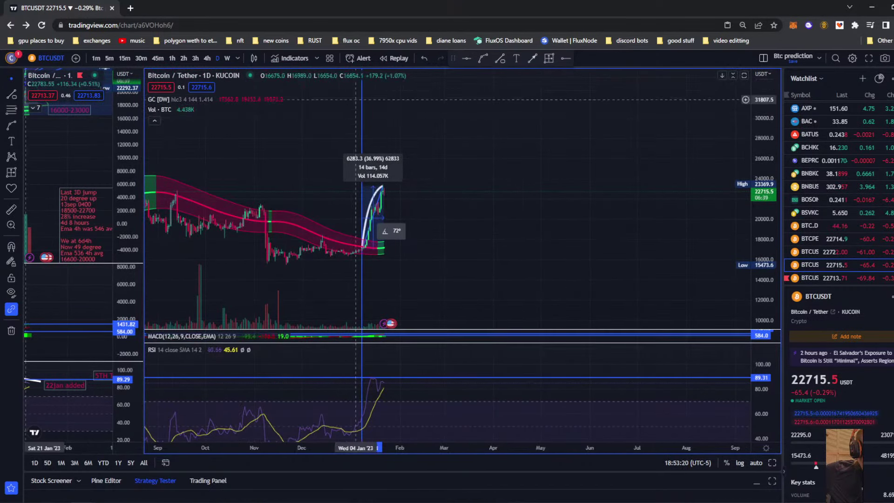
Step: Add the HVN v 1.00 indicator to the KuCoin chart and compare it across the 2020–2021 and January 2023 rallies
click(291, 58)
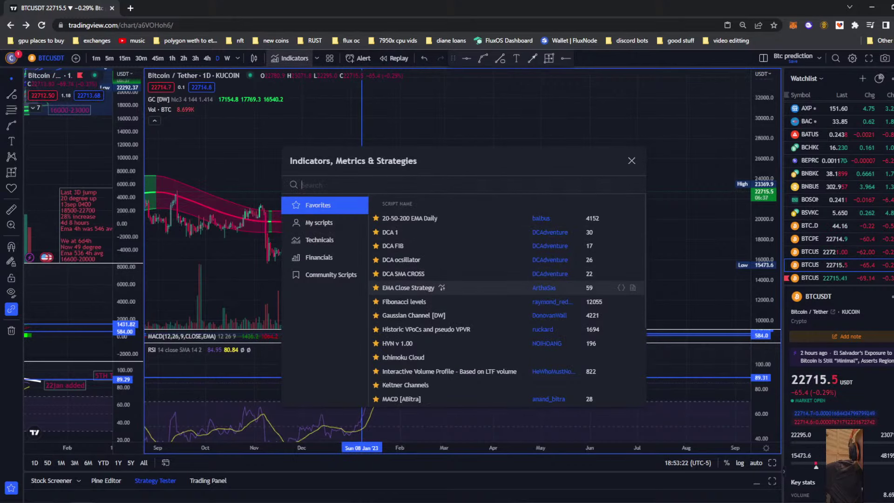
click(419, 343)
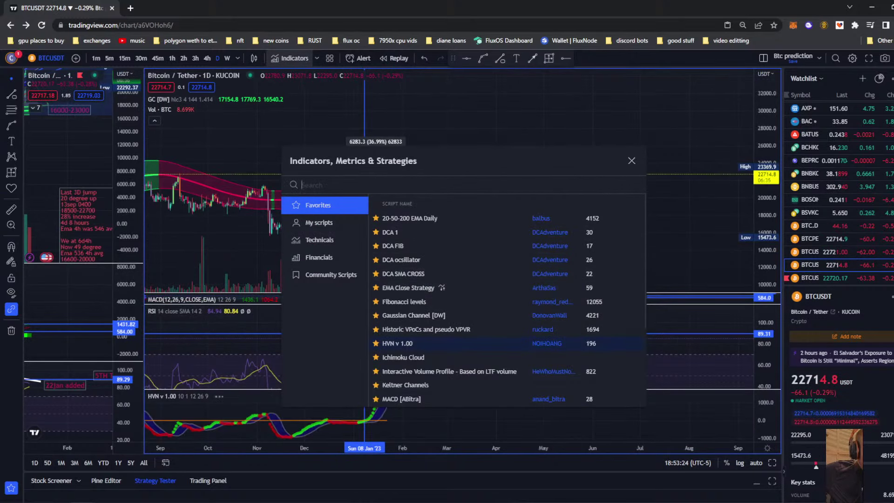
click(631, 161)
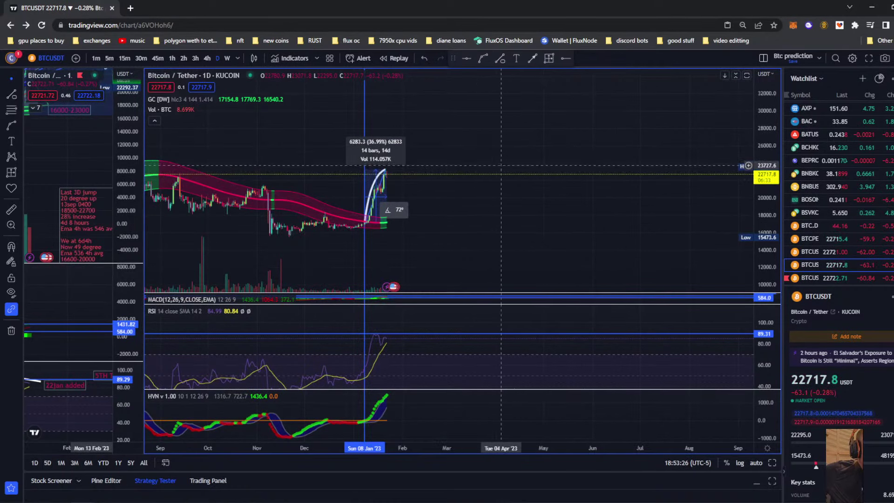
scroll(652, 149, down, 3)
scroll(568, 197, down, 5)
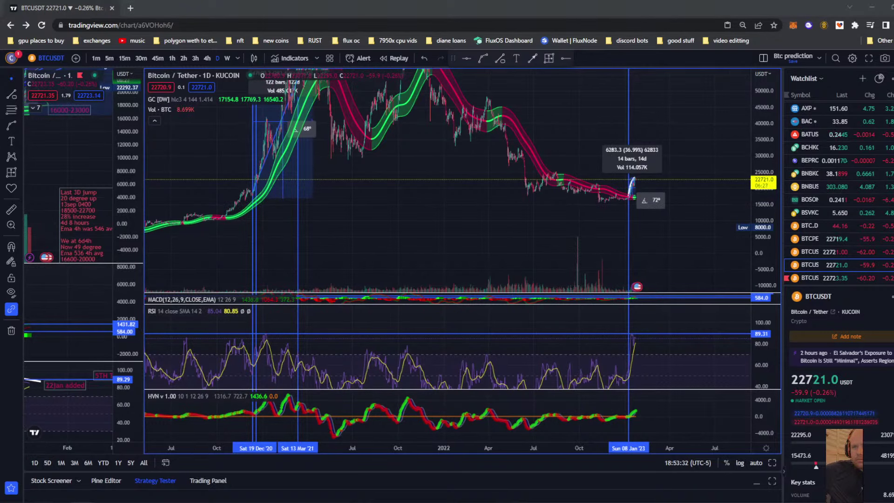
drag(595, 119, 539, 160)
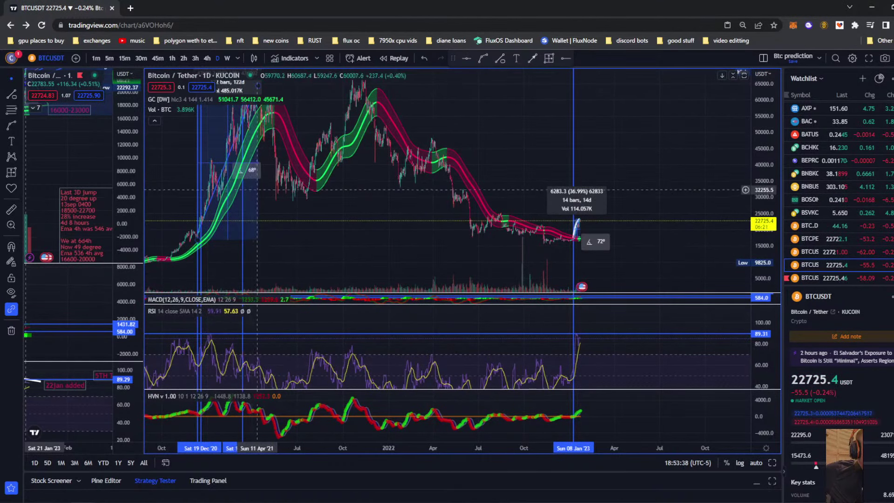
drag(438, 188, 521, 212)
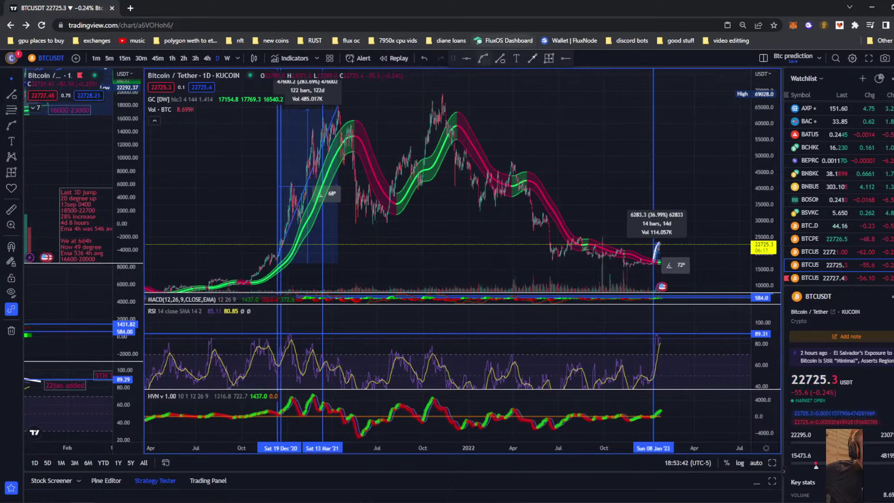
click(549, 58)
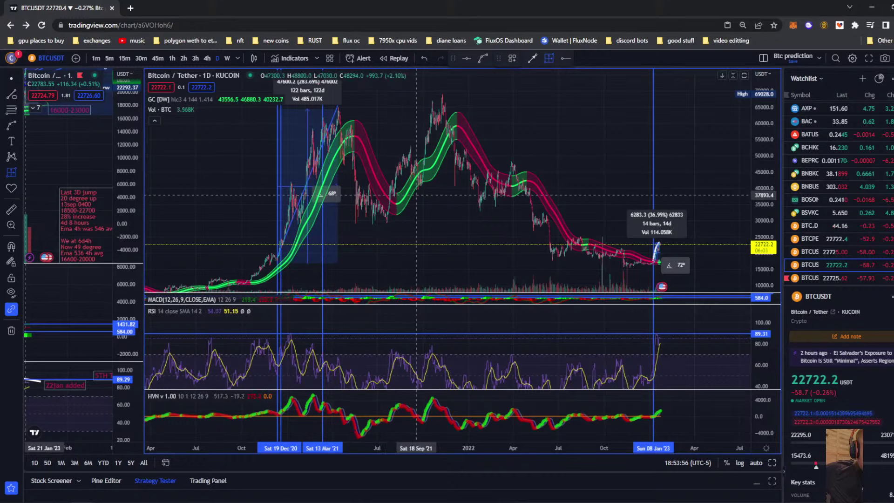
scroll(638, 244, up, 3)
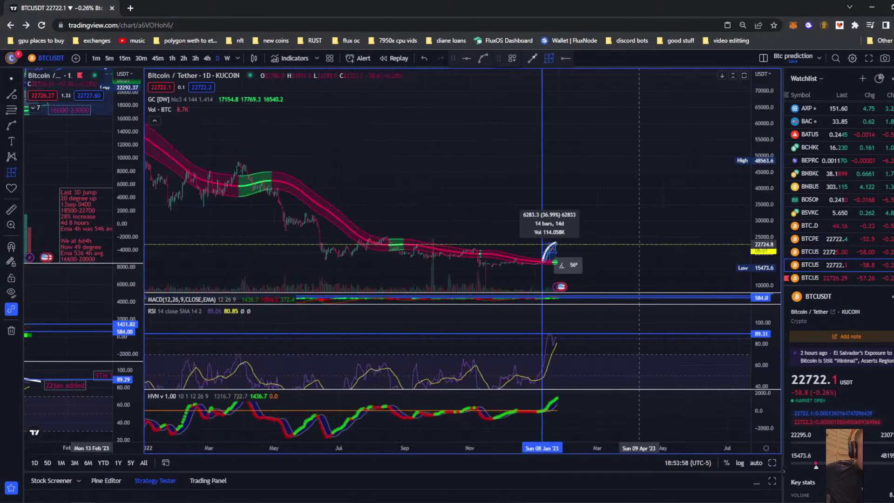
scroll(628, 215, up, 5)
drag(605, 211, 588, 210)
right_click(523, 230)
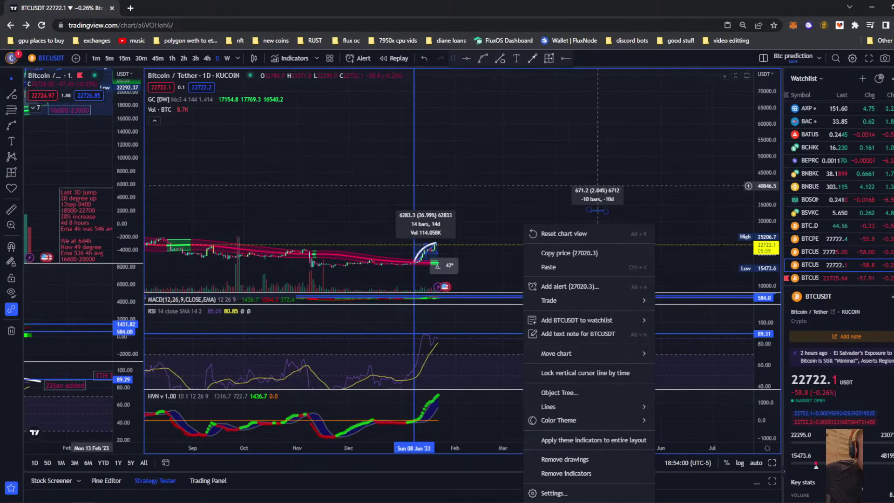
click(603, 181)
click(423, 58)
Step: Draw a date and price range on the KuCoin chart from about 17096 on 8 January 2023 to 17737 on 9 April 2023
drag(765, 224, 766, 135)
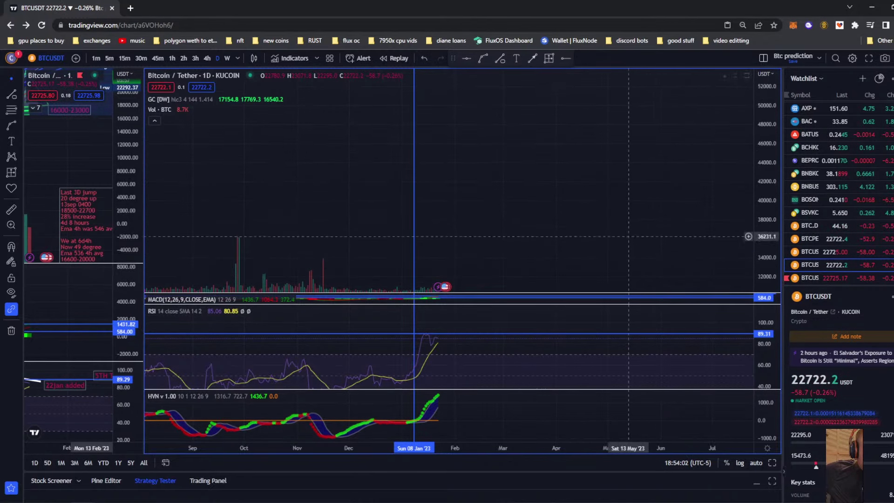
drag(622, 242, 628, 153)
drag(611, 229, 645, 112)
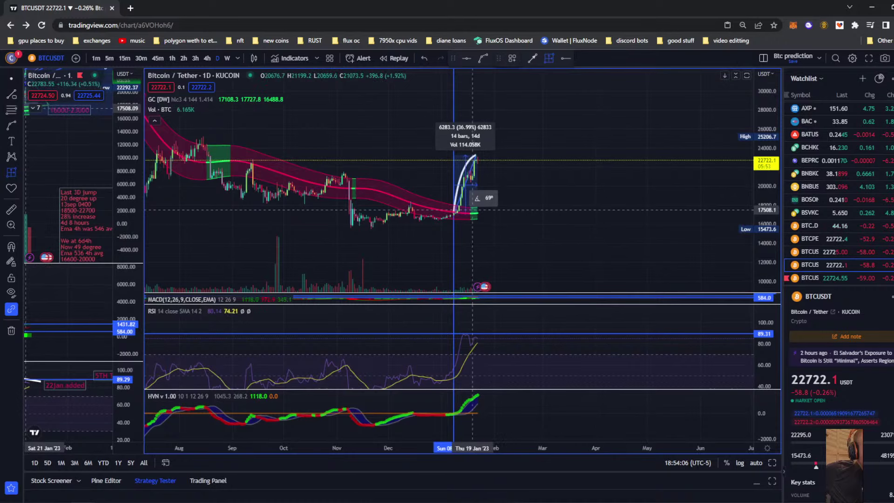
shift+click(453, 214)
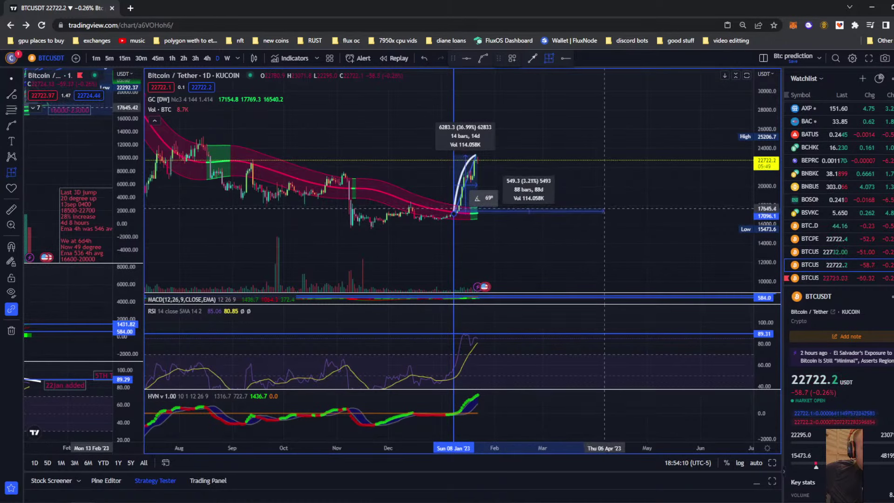
click(610, 208)
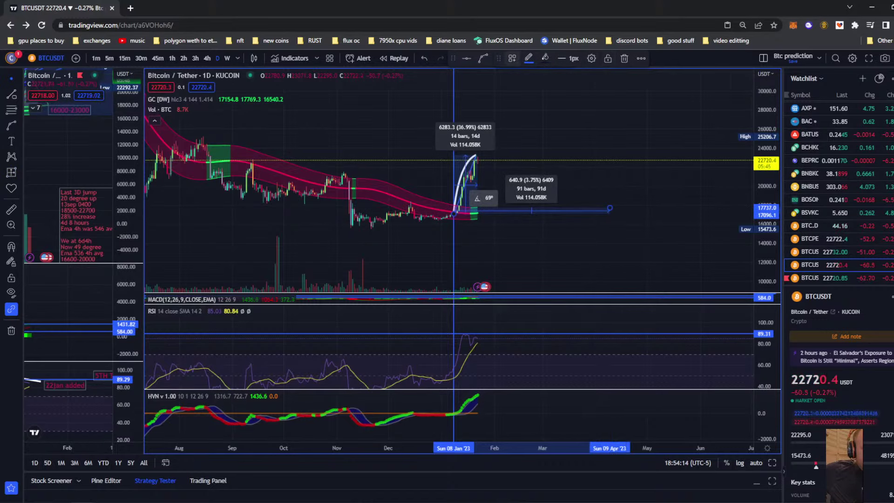
click(559, 103)
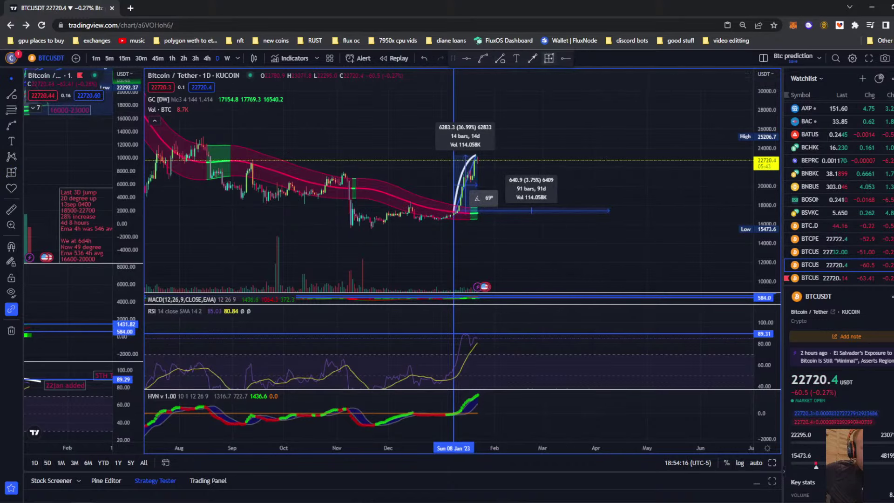
Step: Draw a second date and price range from about 16318 on 8 January 2023 to 16409, spanning 120 days
click(548, 58)
click(453, 221)
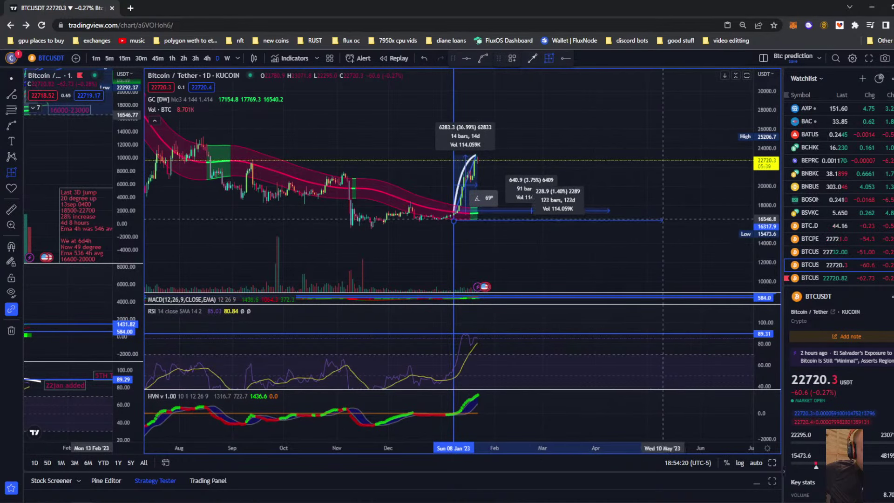
click(659, 220)
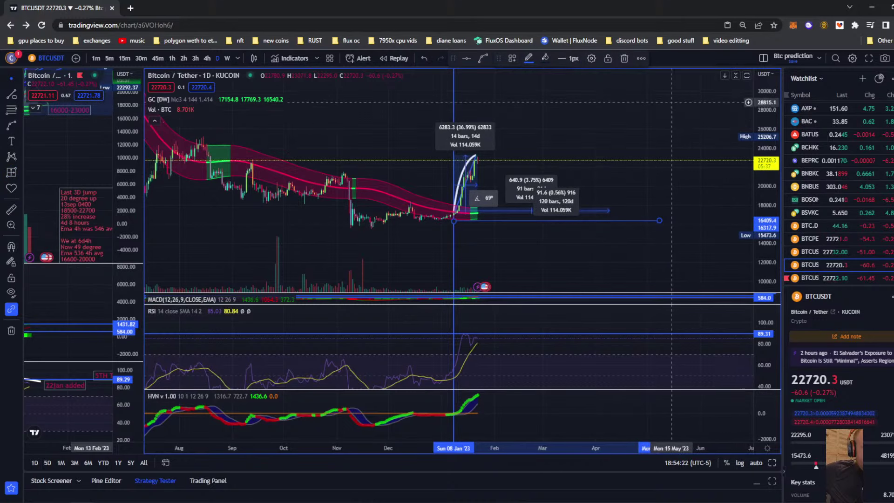
Step: Examine the 2017, 2019 and 2020–2021 rallies against their RSI peaks on the KuCoin chart
drag(666, 117, 545, 141)
scroll(694, 108, down, 6)
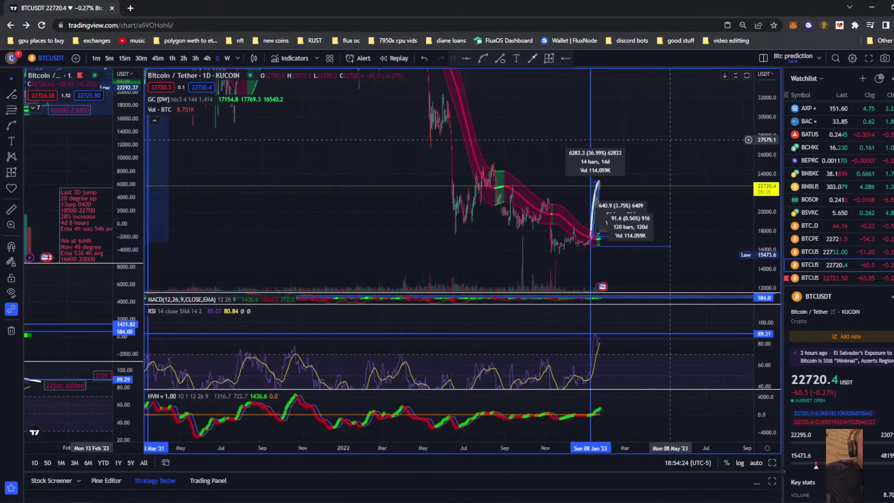
scroll(573, 198, down, 8)
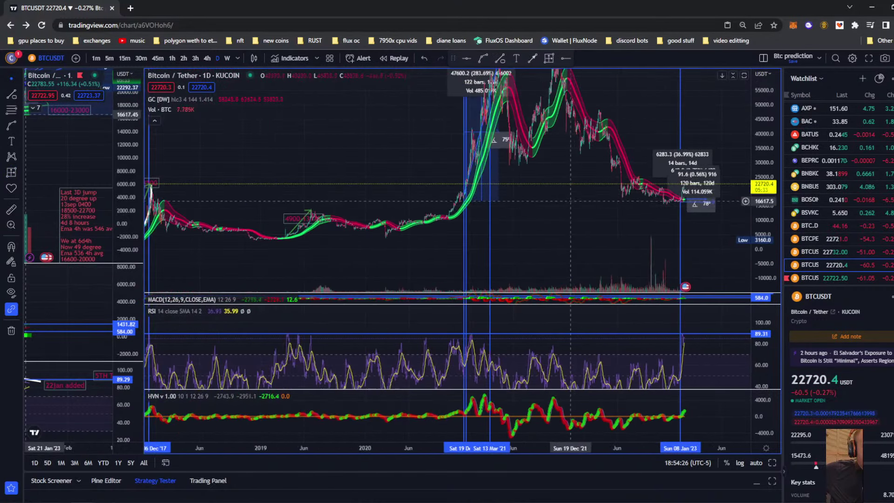
drag(570, 162, 719, 131)
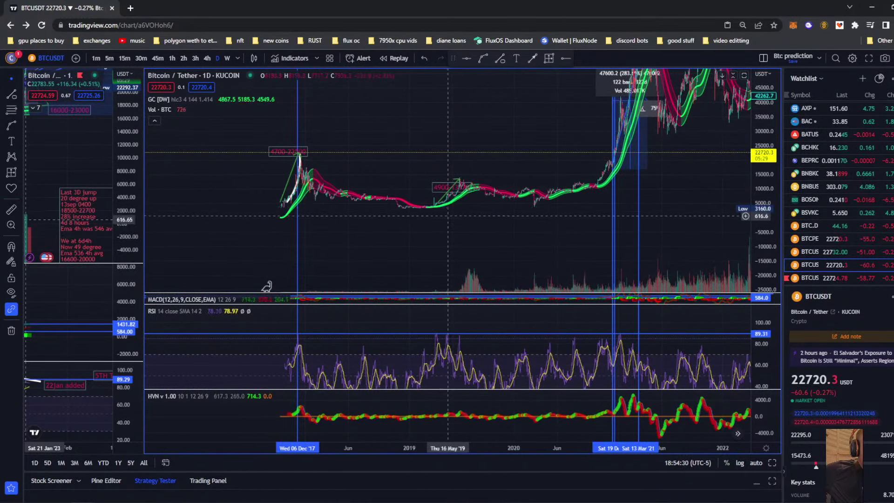
scroll(419, 223, up, 8)
drag(378, 239, 666, 205)
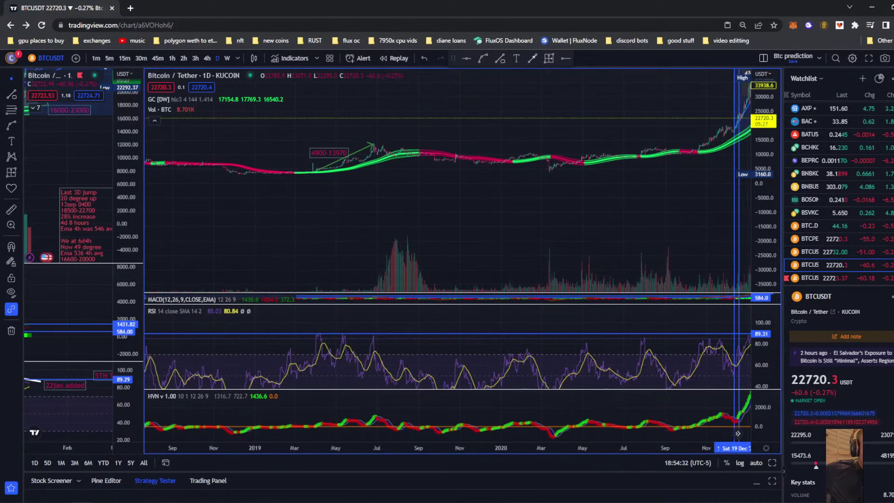
drag(765, 252, 786, 148)
drag(507, 285, 513, 254)
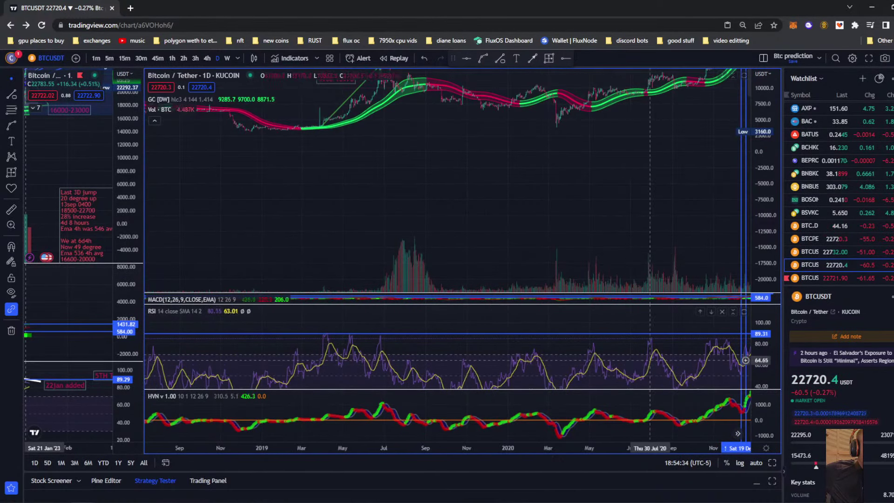
drag(762, 363, 762, 305)
drag(351, 317, 370, 337)
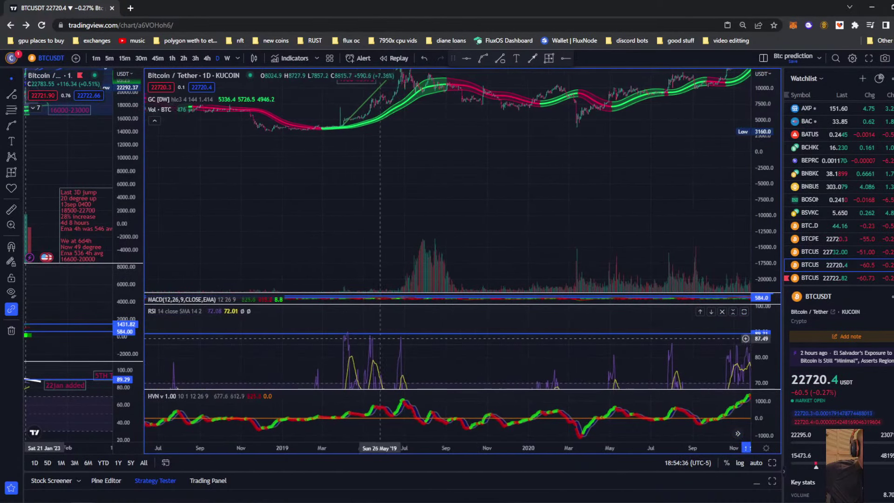
drag(358, 199, 347, 312)
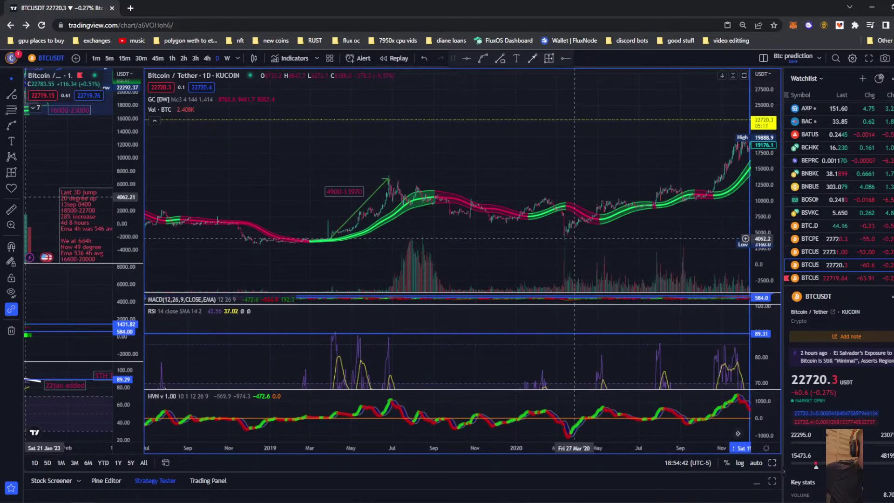
drag(665, 235, 269, 230)
drag(584, 142, 376, 246)
drag(763, 107, 763, 255)
drag(332, 221, 466, 269)
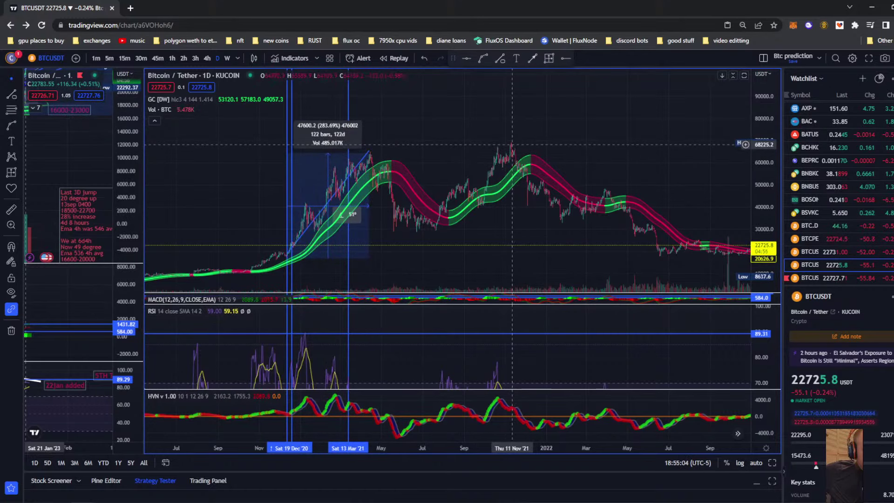
Step: Extend the 91-day range from 8 January 2023 up to about 69012 on 26 April 2023
drag(706, 160, 389, 144)
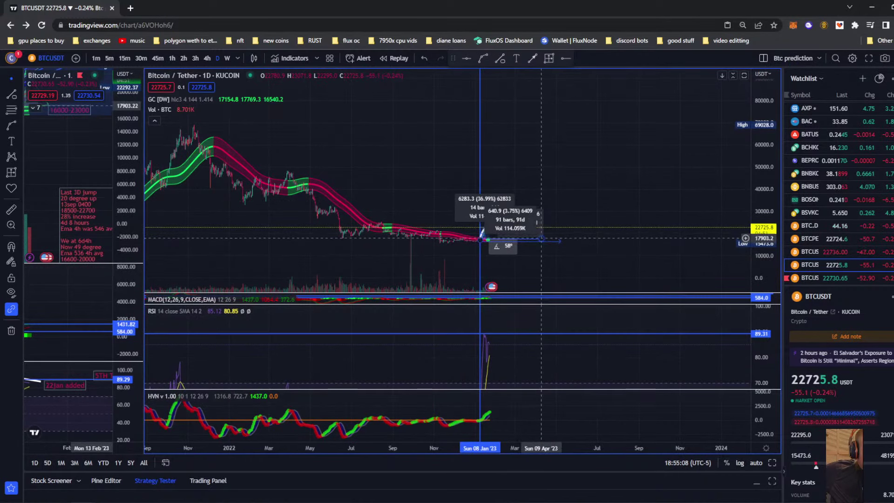
drag(541, 239, 537, 175)
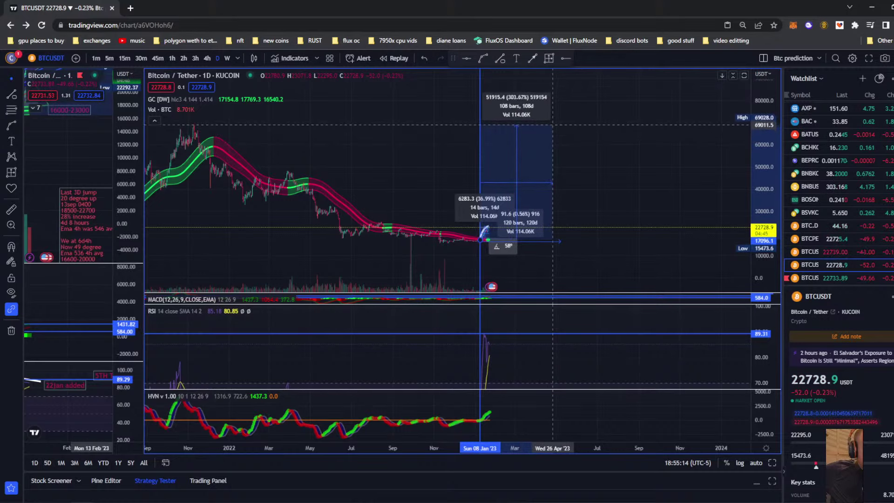
click(553, 125)
Step: Draw a horizontal line at about 68618, near the November 2021 high on the KuCoin chart
scroll(457, 155, down, 3)
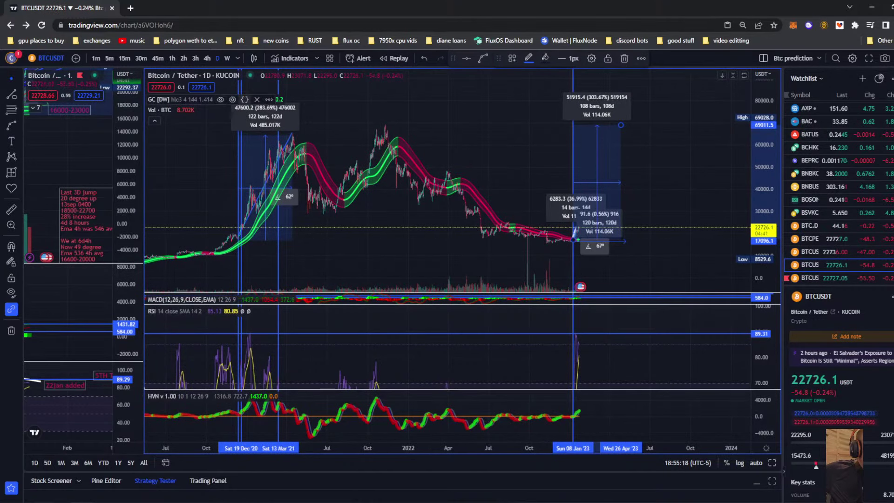
click(19, 95)
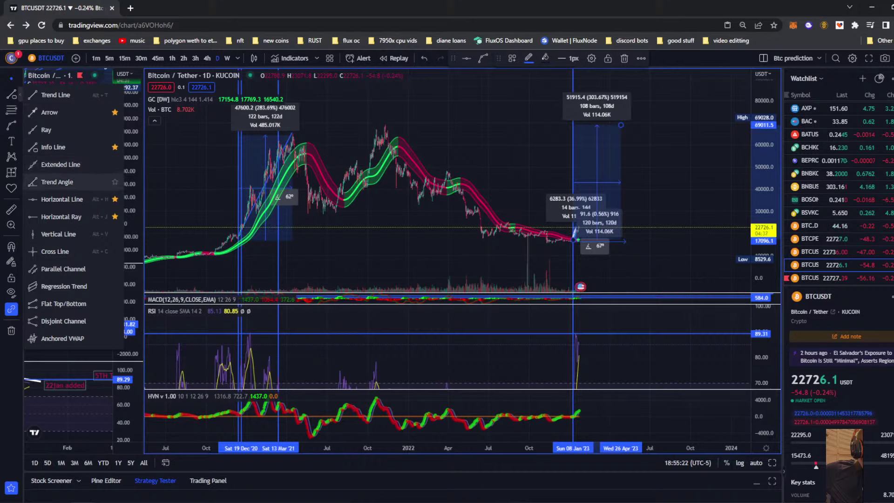
click(62, 199)
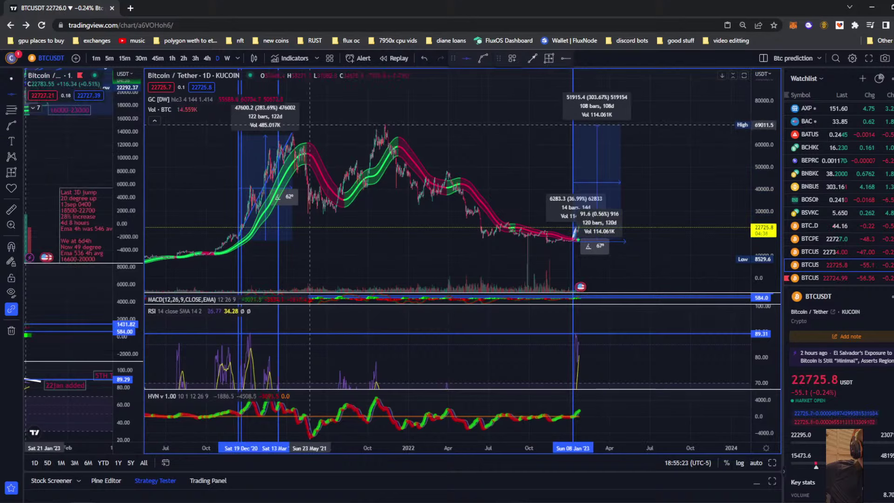
click(384, 126)
Step: Examine the January 2023 rally up close against the projected range reaching toward the horizontal line
scroll(611, 151, up, 10)
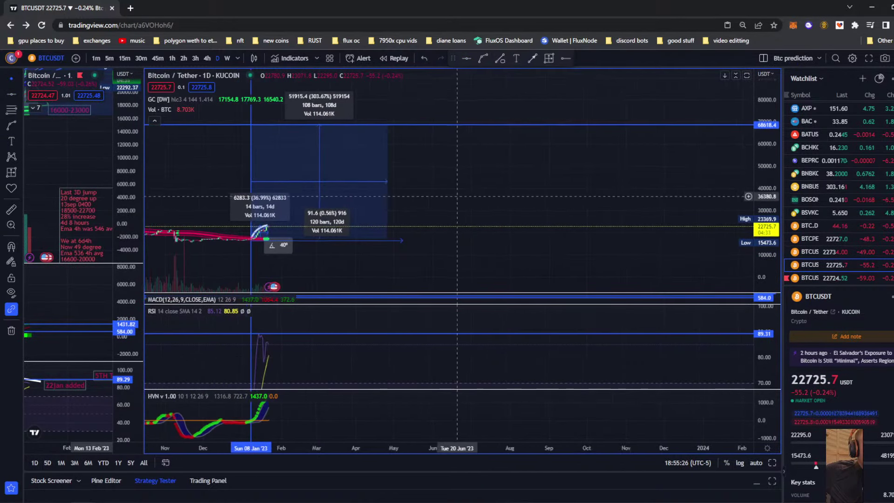
drag(456, 192, 558, 181)
scroll(558, 182, up, 4)
scroll(557, 181, up, 3)
drag(409, 242, 647, 201)
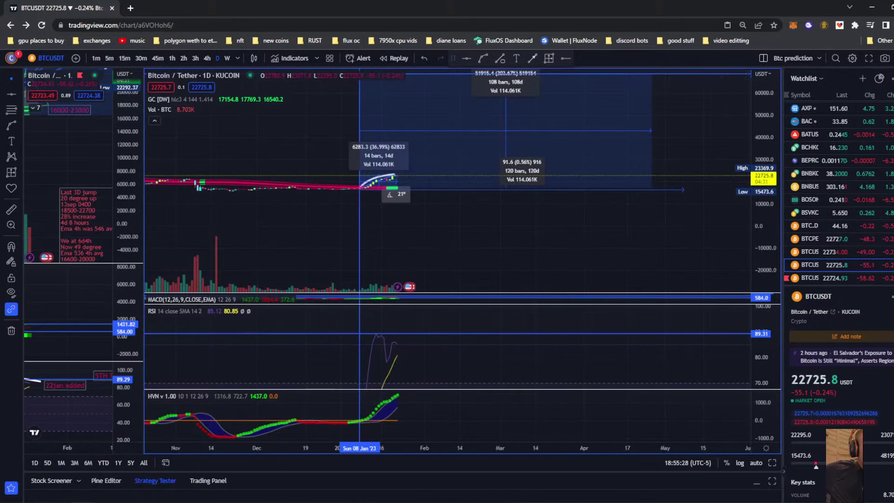
drag(763, 263, 763, 107)
scroll(698, 101, down, 7)
drag(706, 127, 622, 156)
scroll(647, 195, up, 8)
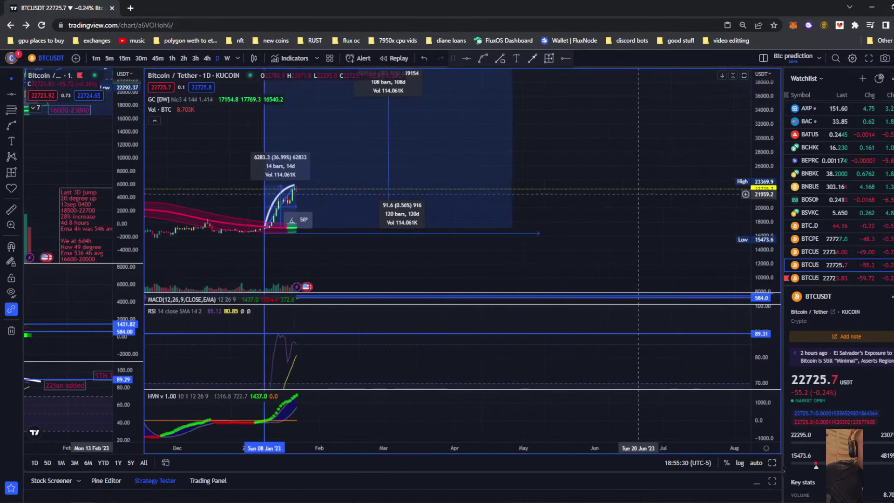
Step: Maximize the KuCoin chart's price pane, with the January 2023 rally in view, so the indicator panes are hidden
drag(496, 186, 637, 158)
drag(763, 275, 763, 114)
scroll(638, 191, up, 3)
drag(567, 140, 694, 144)
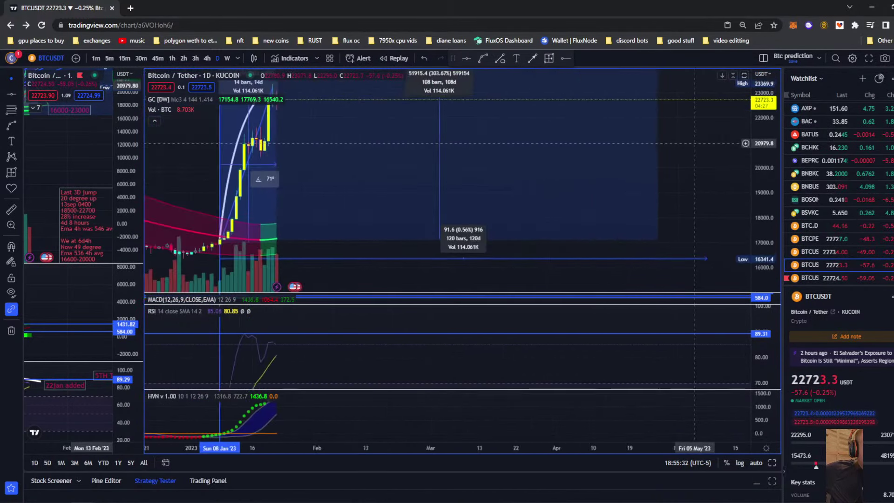
drag(763, 140, 763, 212)
drag(628, 163, 685, 184)
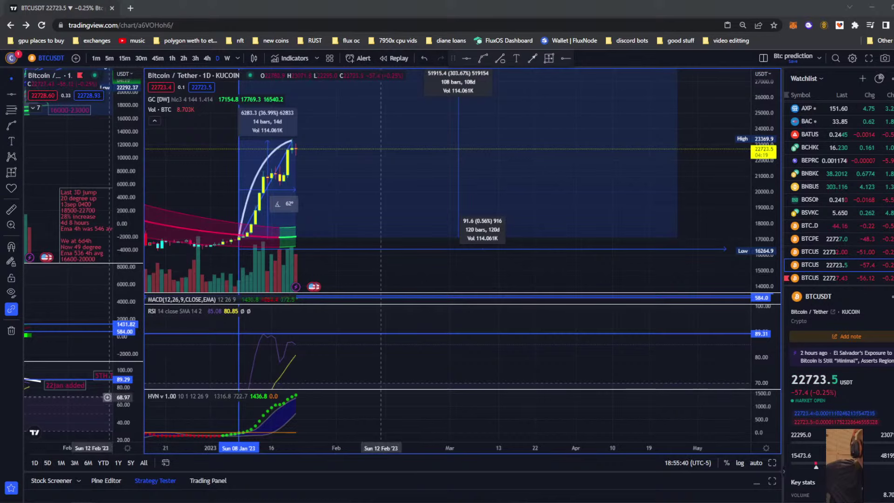
drag(215, 180, 381, 169)
double_click(530, 269)
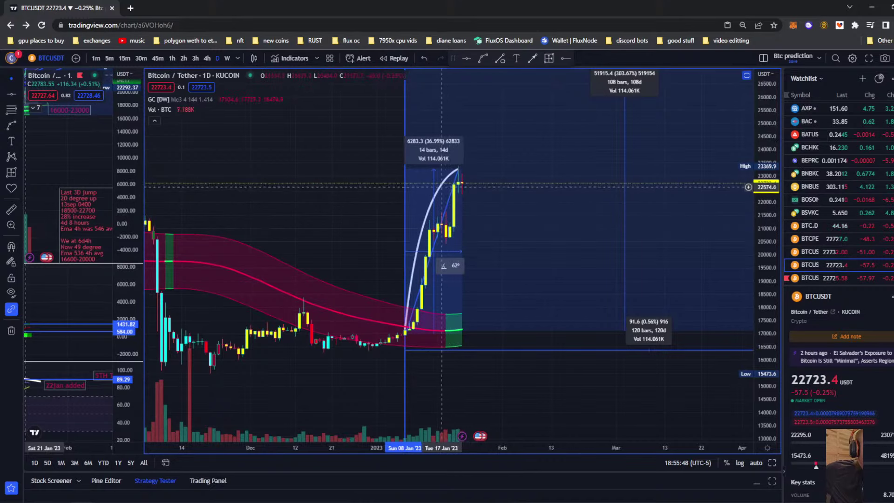
Step: Draw an info line along the 2017 rally from about 3853 on 7 October 2017 to about 19702 on 16 December 2017
scroll(458, 183, down, 3)
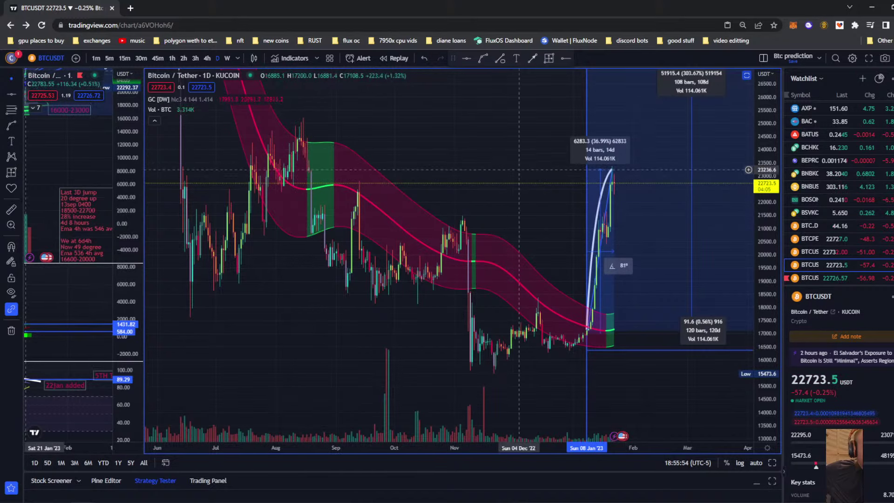
scroll(744, 132, down, 2)
drag(766, 112, 750, 346)
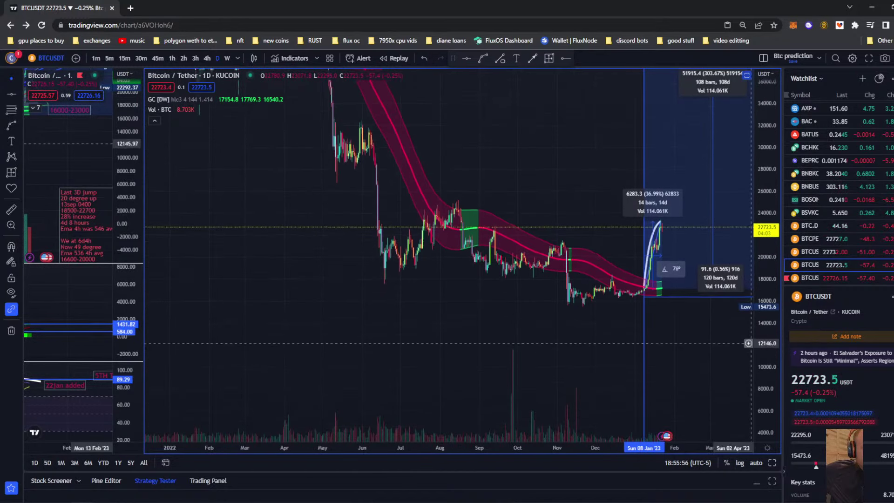
scroll(748, 137, down, 5)
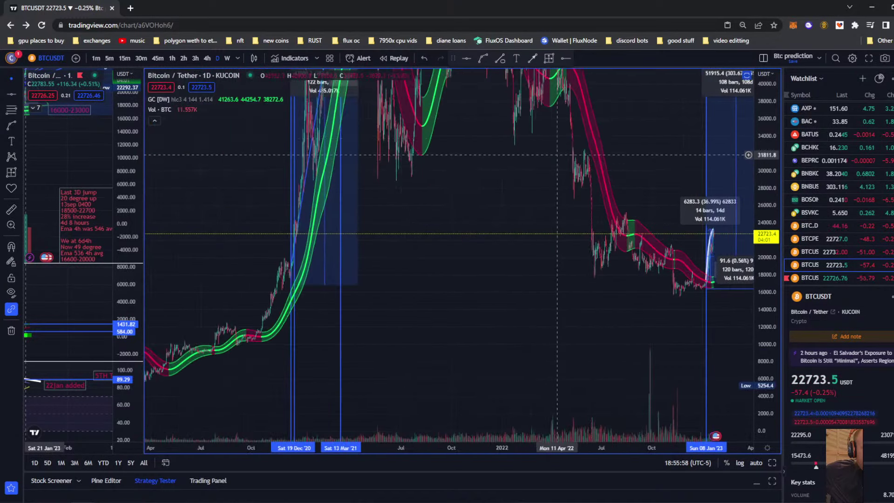
drag(766, 107, 759, 152)
drag(391, 154, 463, 138)
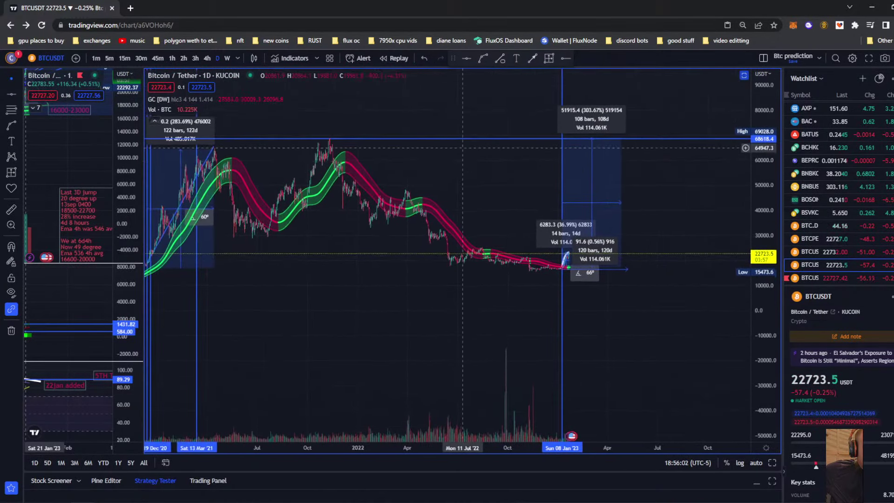
drag(349, 315, 670, 295)
drag(247, 363, 608, 314)
drag(263, 299, 454, 311)
scroll(321, 249, up, 6)
drag(282, 332, 650, 291)
drag(763, 410, 763, 135)
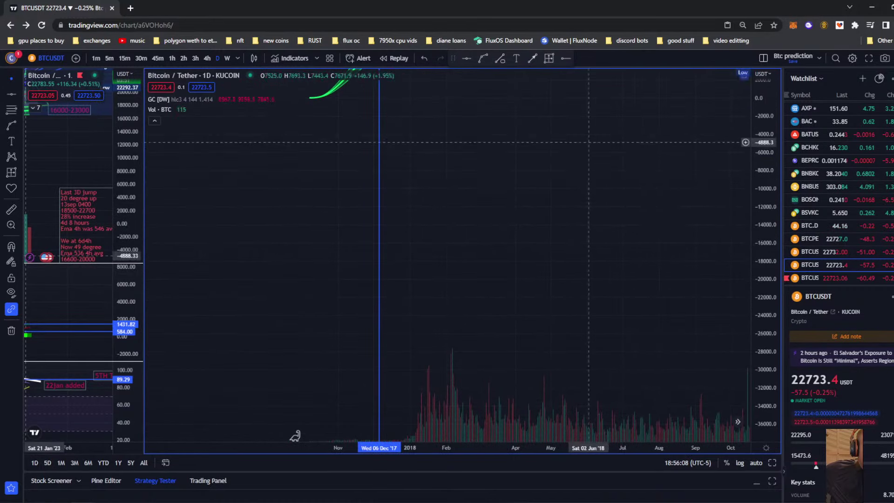
drag(570, 131, 611, 344)
scroll(576, 300, up, 7)
drag(395, 318, 706, 287)
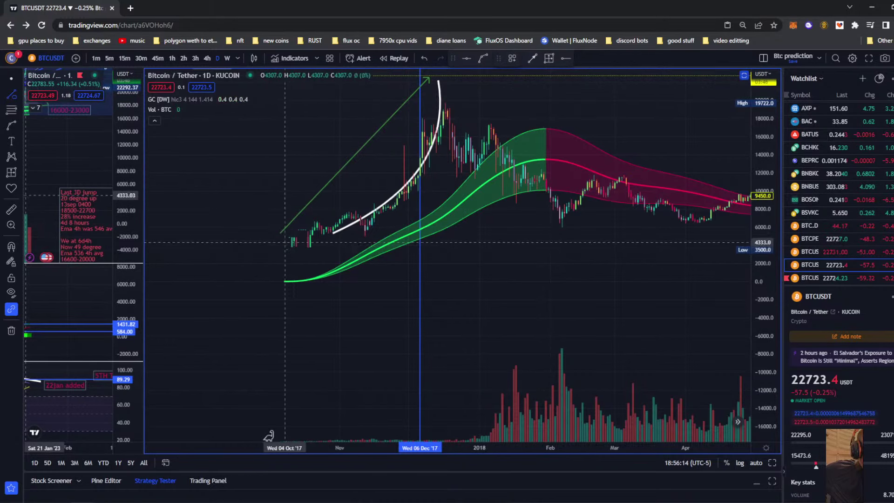
drag(291, 247, 442, 102)
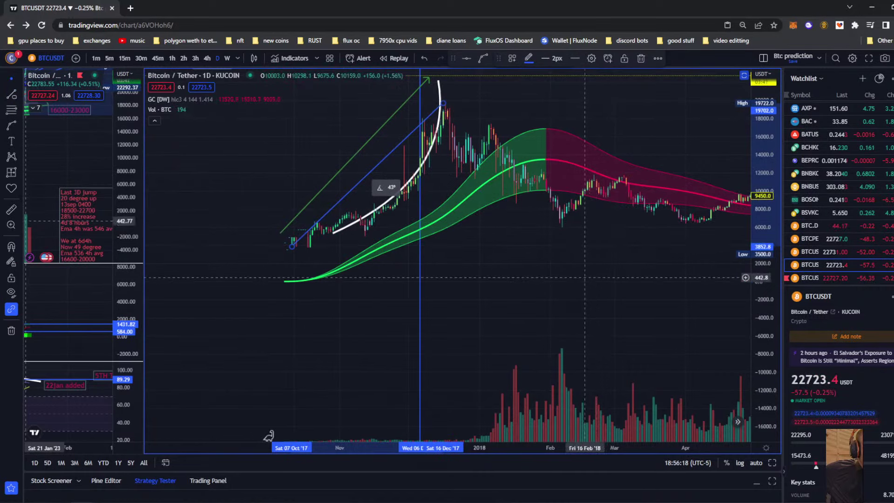
click(587, 296)
Step: Examine the slopes of the 2017, 2019 and 2020–2021 rallies against the January 2023 rally
drag(587, 252, 507, 251)
scroll(507, 251, down, 15)
drag(692, 143, 89, 193)
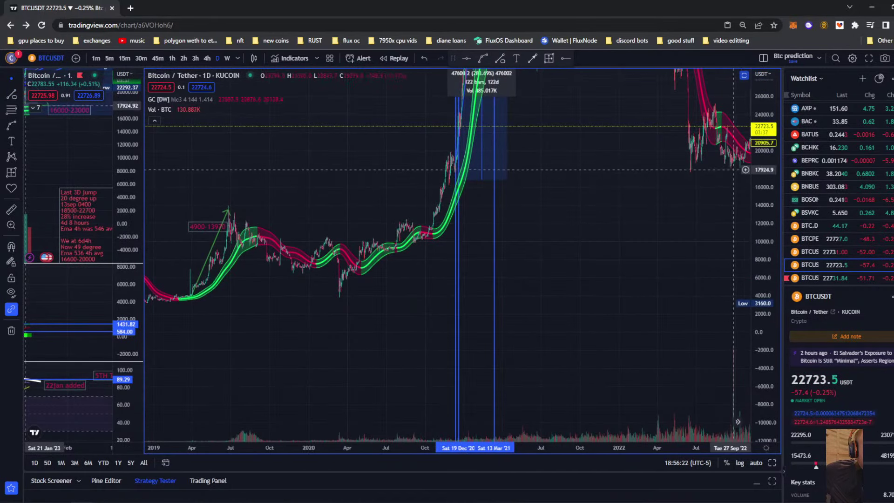
drag(763, 154, 763, 344)
scroll(271, 435, down, 5)
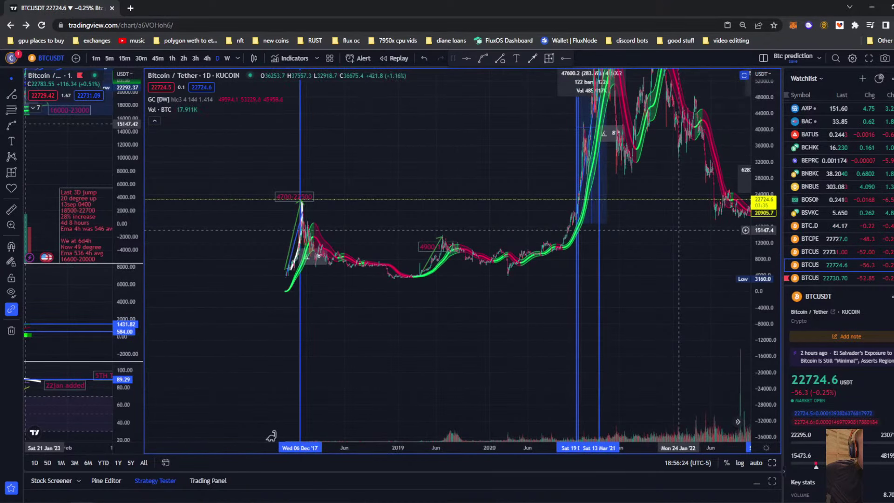
drag(672, 305, 400, 321)
scroll(415, 279, up, 17)
drag(223, 306, 651, 291)
scroll(607, 270, up, 5)
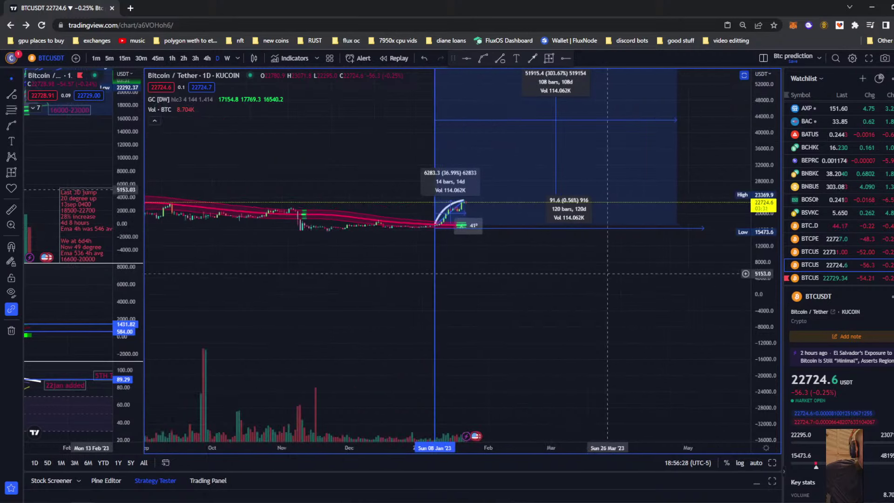
scroll(582, 298, up, 4)
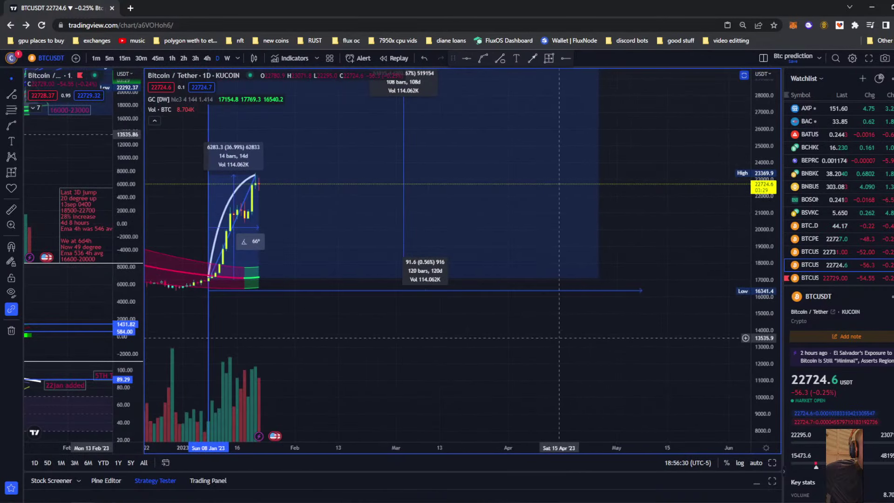
scroll(540, 343, up, 3)
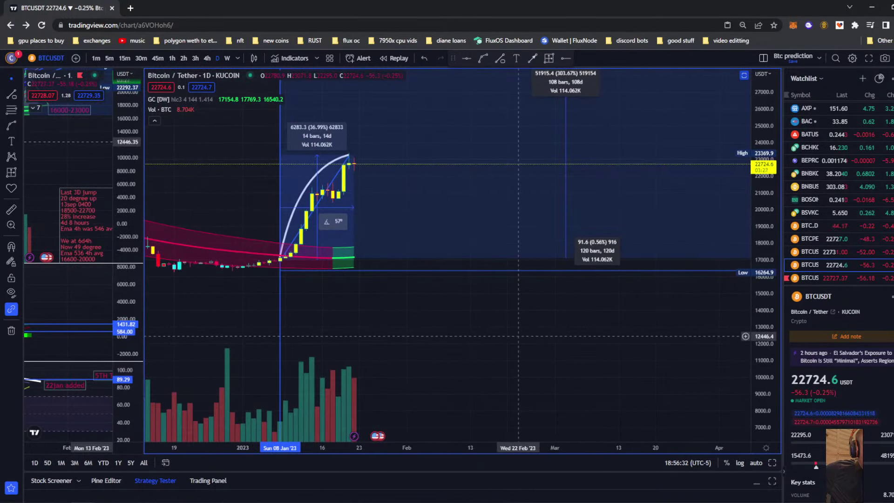
drag(518, 336, 615, 351)
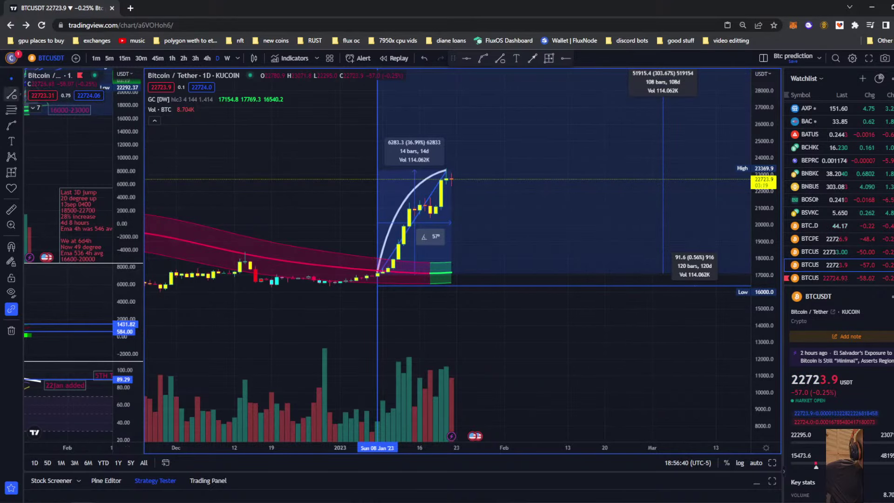
click(20, 157)
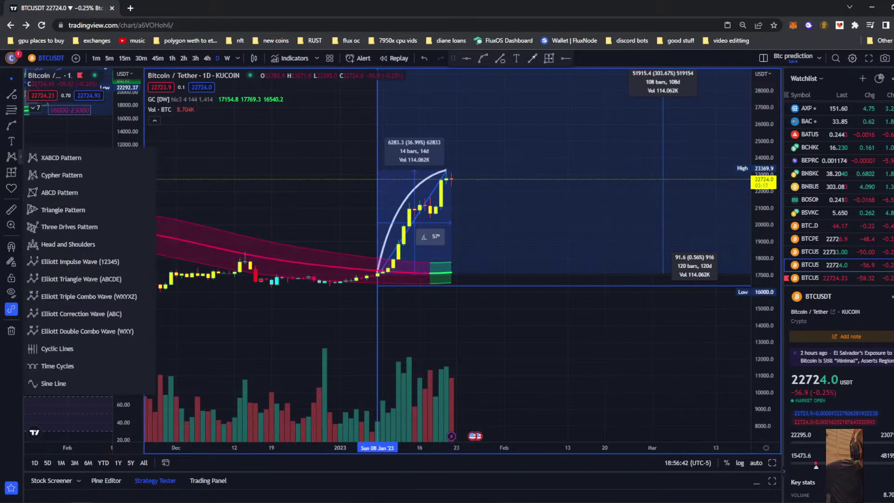
click(19, 172)
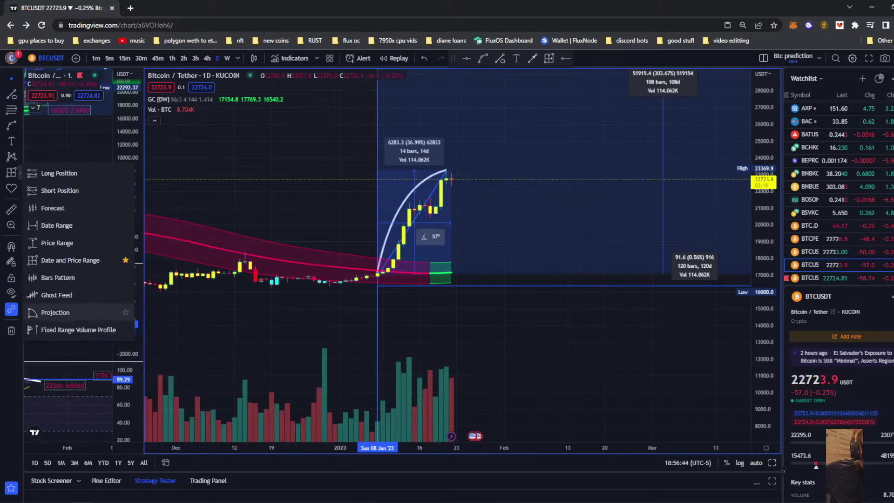
click(58, 329)
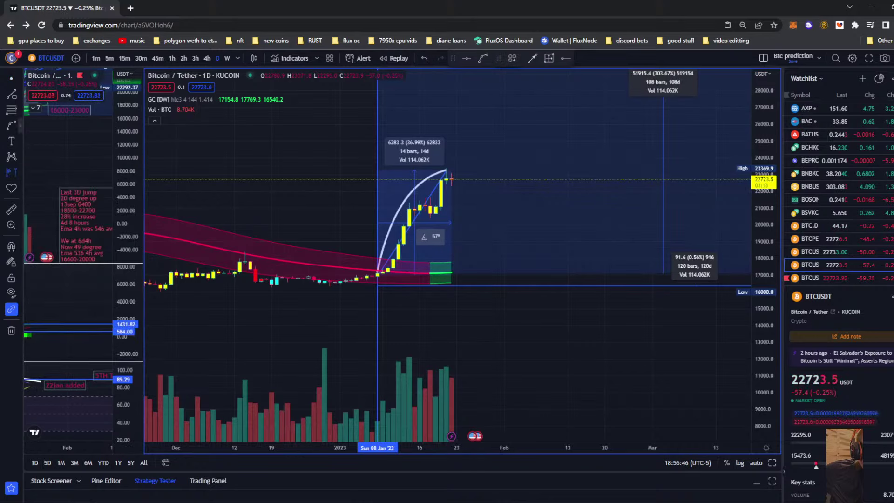
click(20, 125)
Step: Draw a Projection from about 16830 on 8 January 2023 to about 28218 on 31 January and about 26872 on 6 February 2023
click(19, 172)
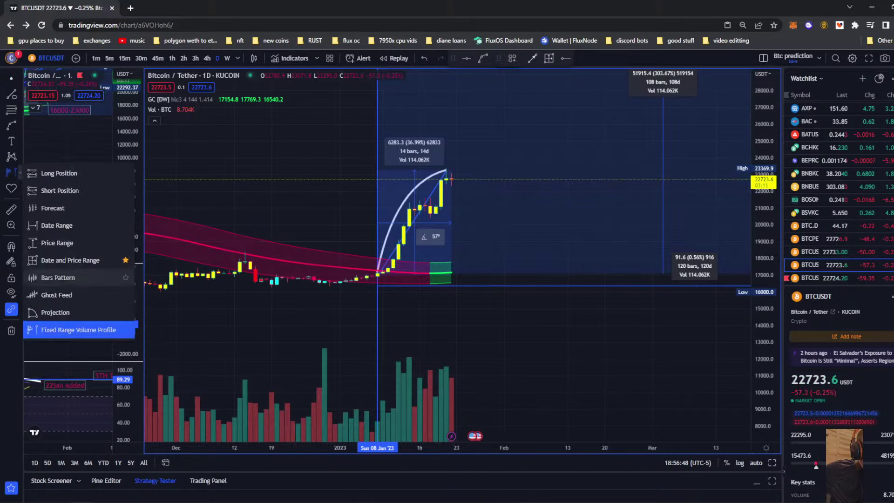
click(51, 312)
click(377, 274)
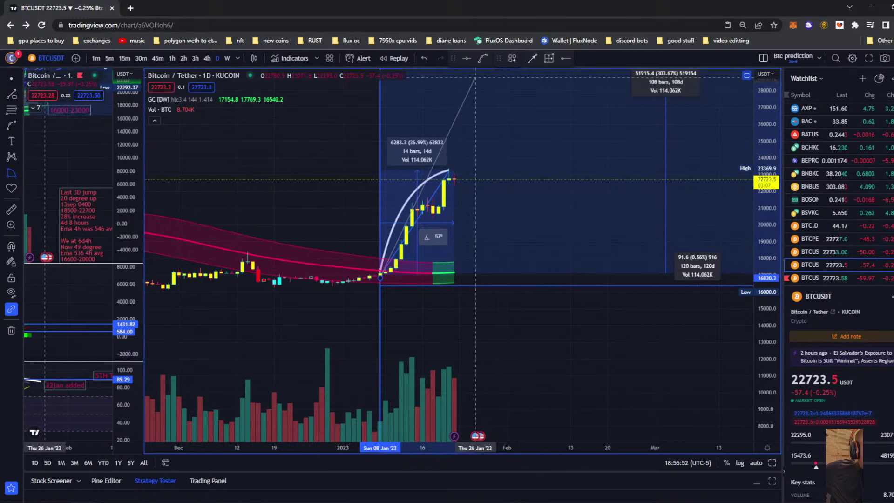
click(502, 87)
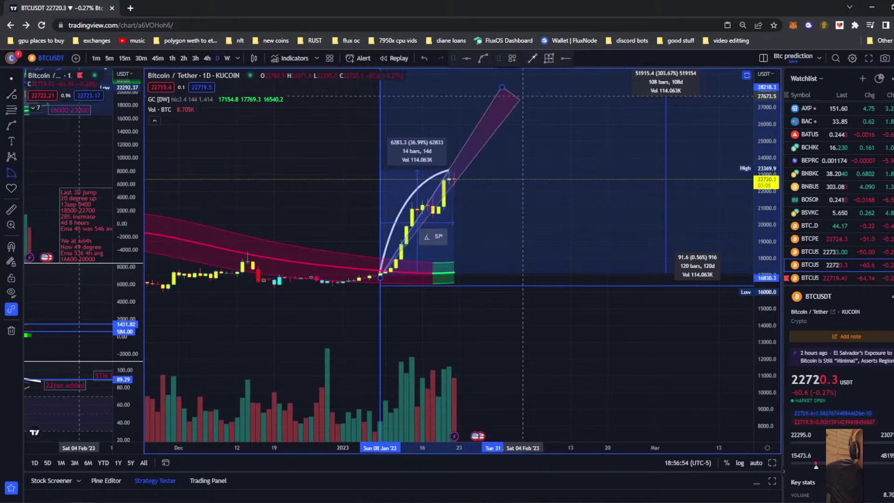
click(533, 110)
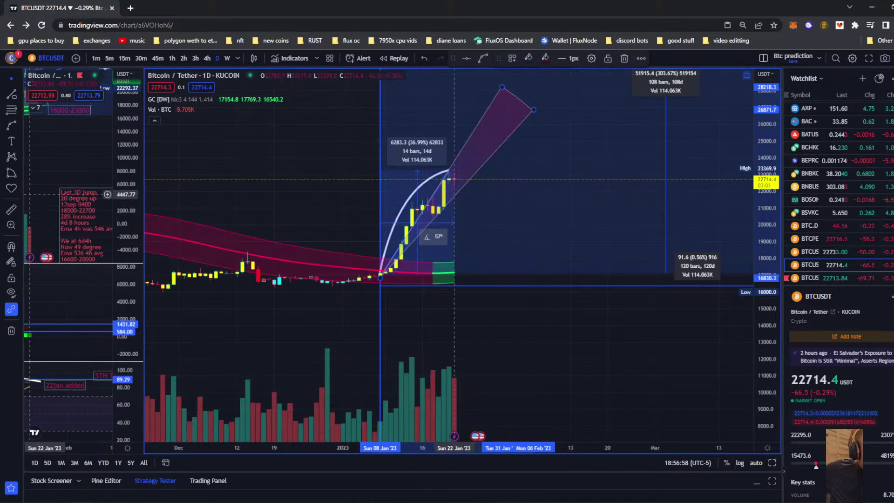
click(20, 95)
click(56, 170)
click(380, 278)
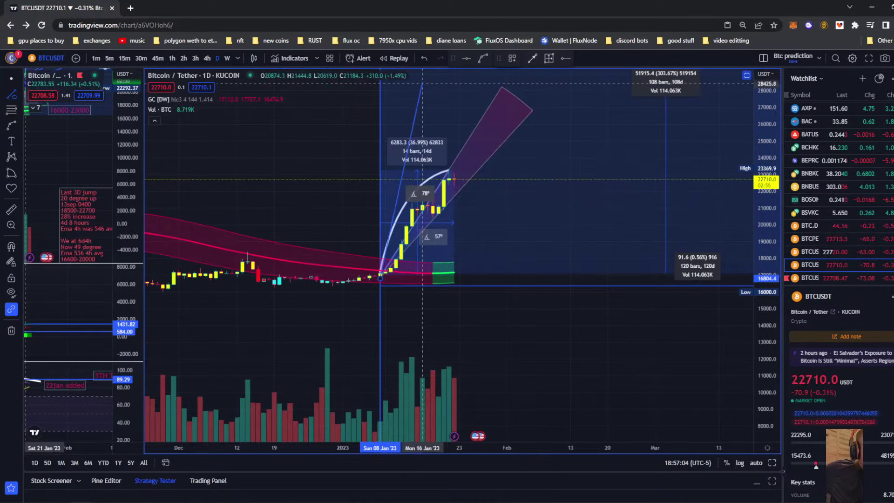
scroll(574, 210, down, 10)
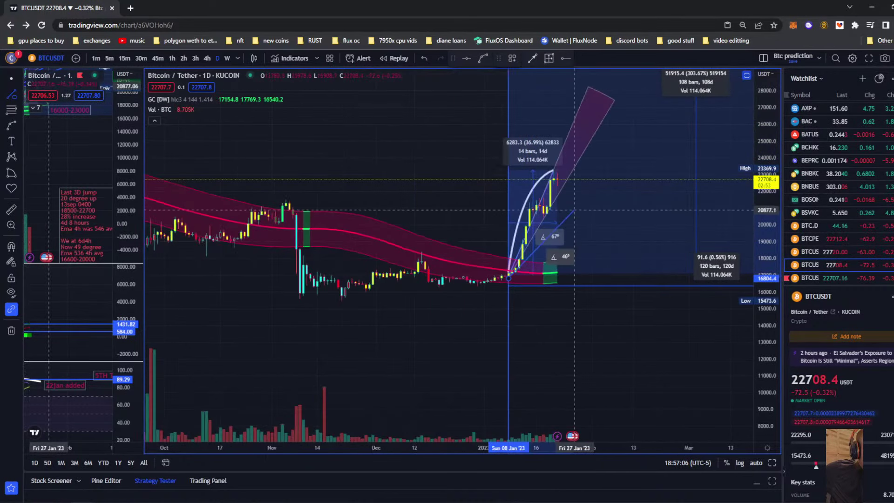
key(Escape)
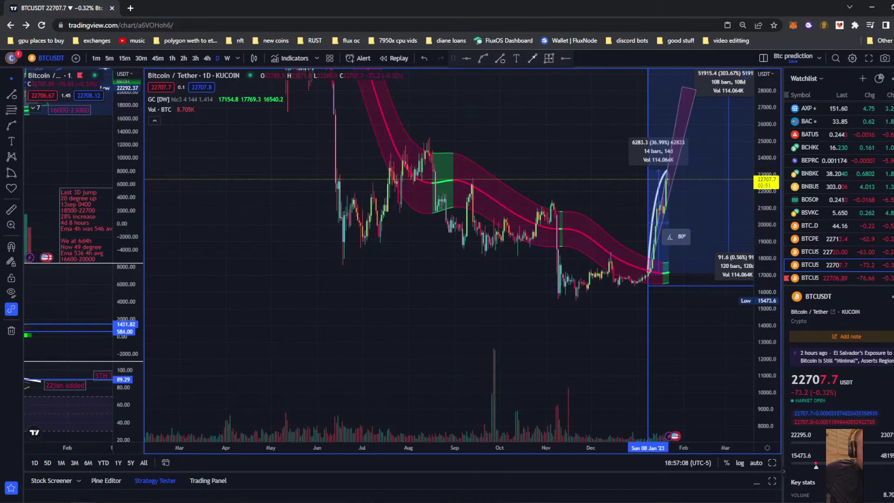
Step: Draw an info line from about 16399 on 3 January 2023 up to about 63418 on 14 July 2023
drag(765, 121, 766, 349)
scroll(703, 321, down, 8)
drag(693, 165, 467, 211)
drag(765, 126, 765, 379)
drag(687, 221, 728, 220)
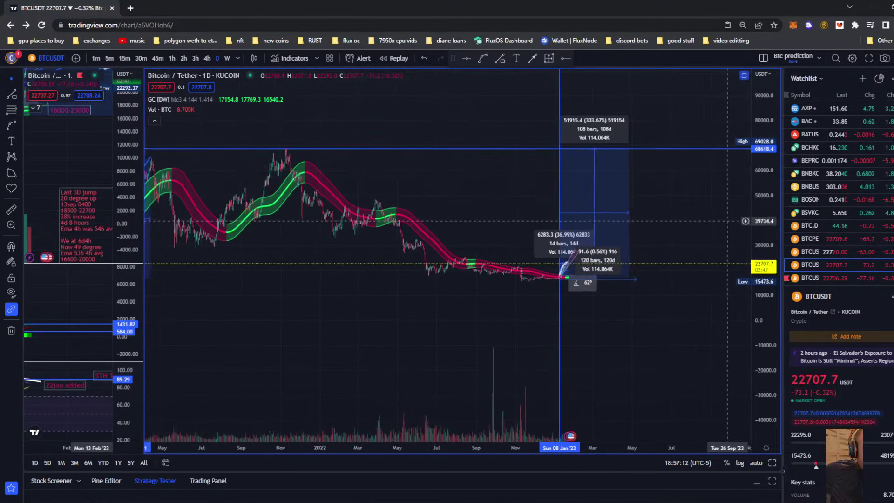
scroll(729, 220, down, 3)
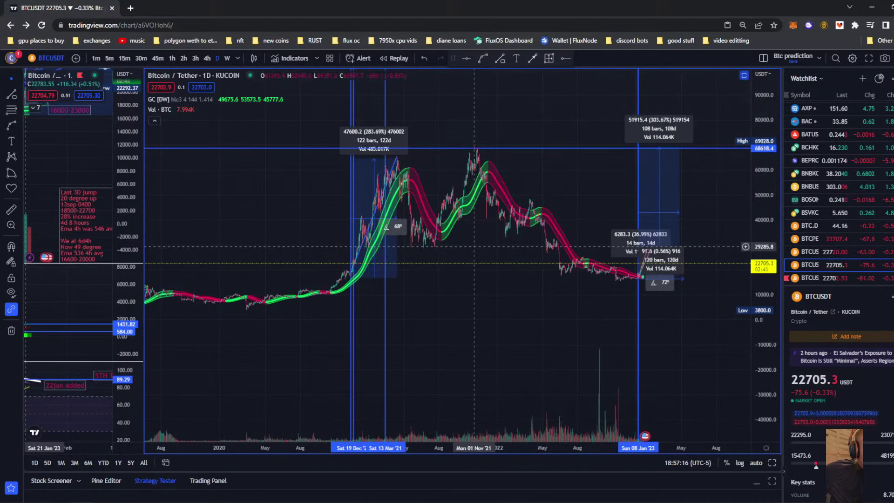
drag(206, 208, 62, 199)
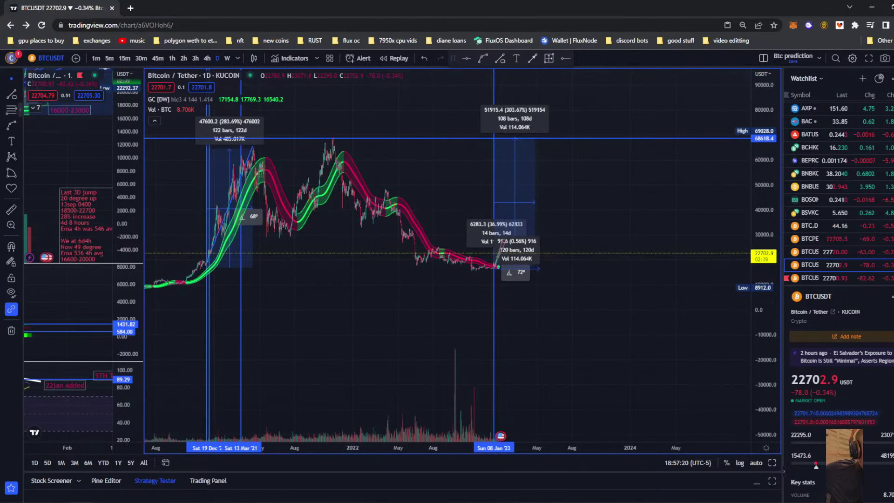
click(500, 58)
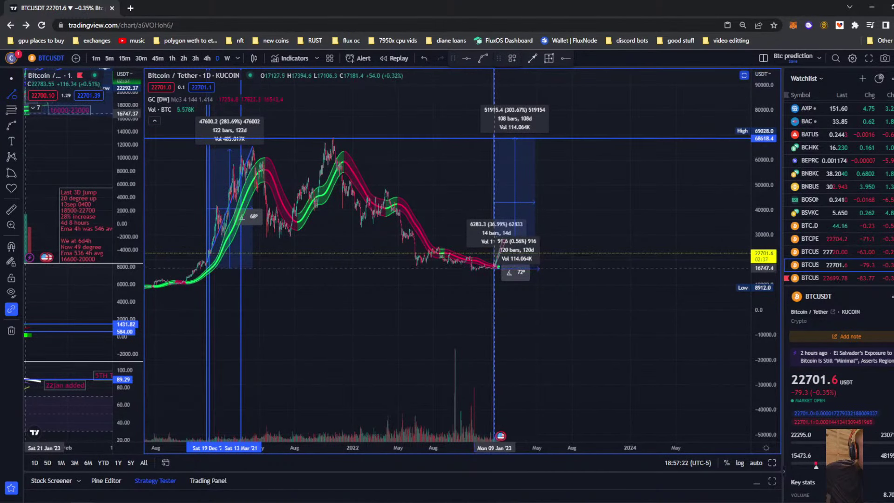
click(494, 269)
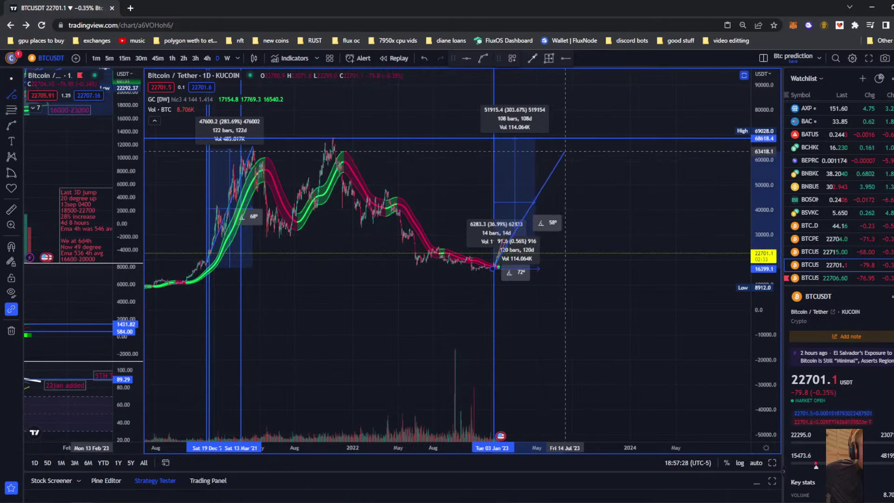
click(565, 151)
Step: Change the color of the 2023 info line to red
double_click(562, 155)
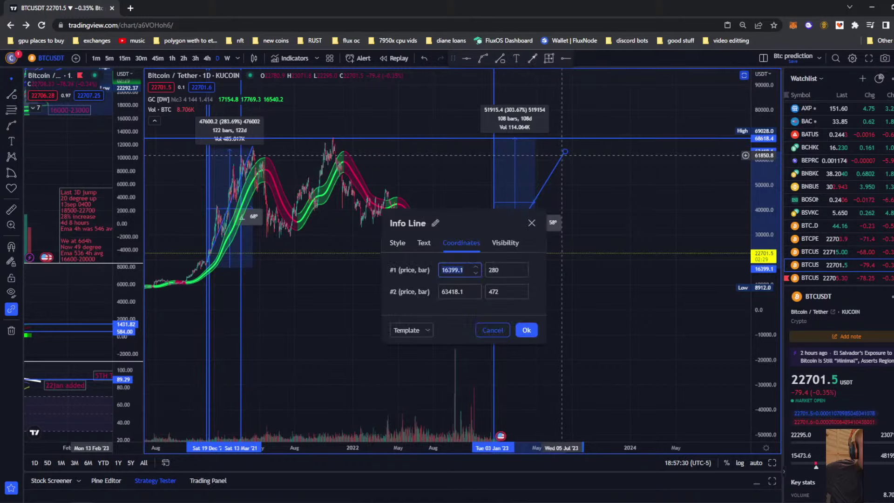
click(397, 243)
click(450, 196)
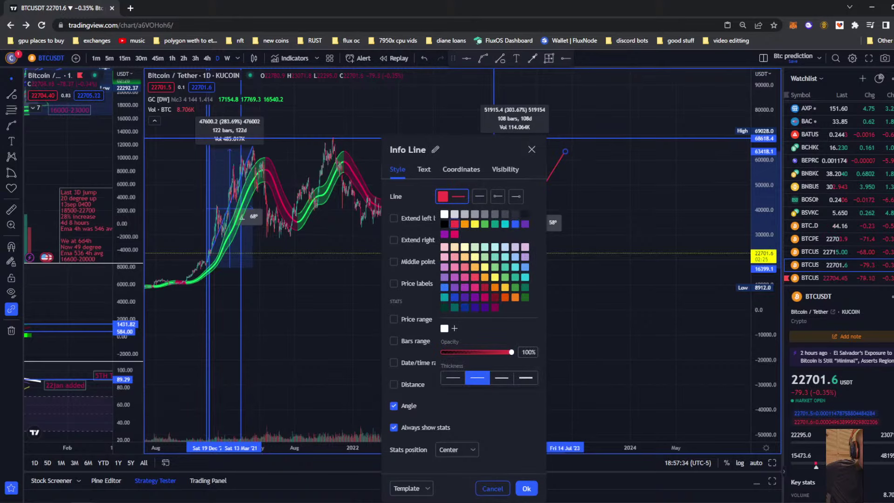
click(526, 488)
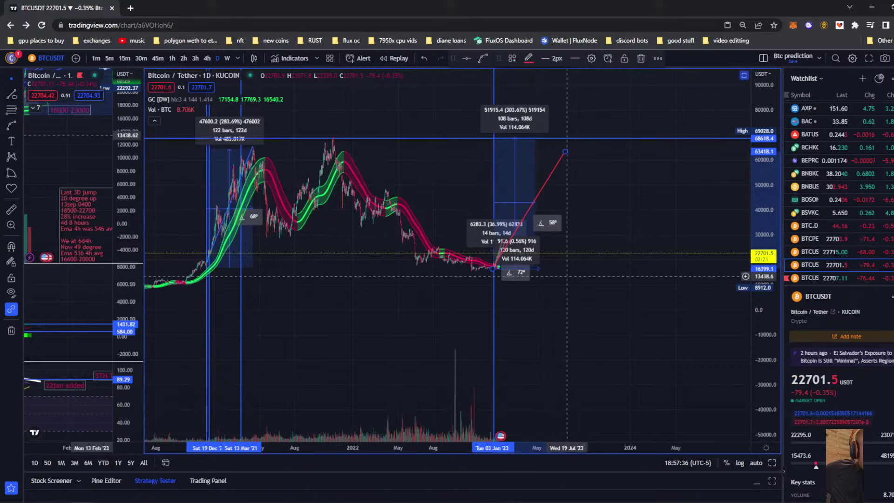
Step: Examine the path of the red 2023 info line beside the January 2023 candles and the Projection
scroll(485, 296, up, 5)
scroll(486, 296, up, 2)
drag(276, 355, 561, 306)
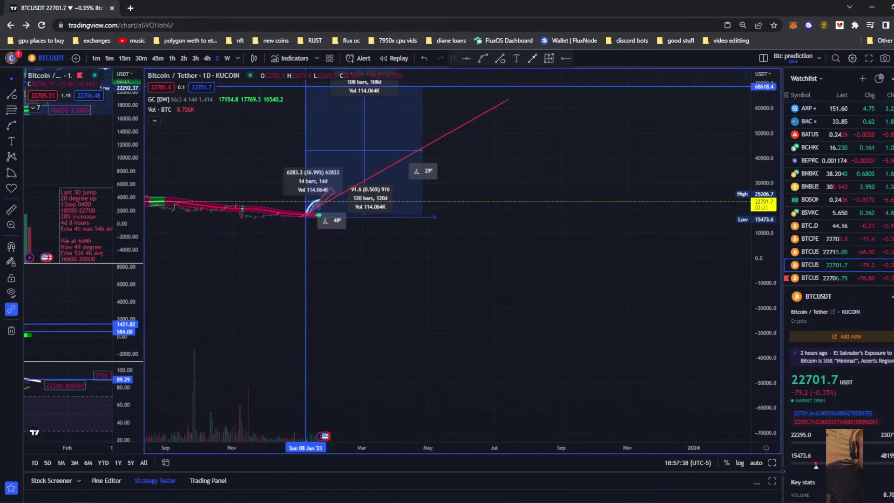
drag(763, 426, 763, 104)
drag(574, 185, 611, 373)
scroll(611, 372, up, 5)
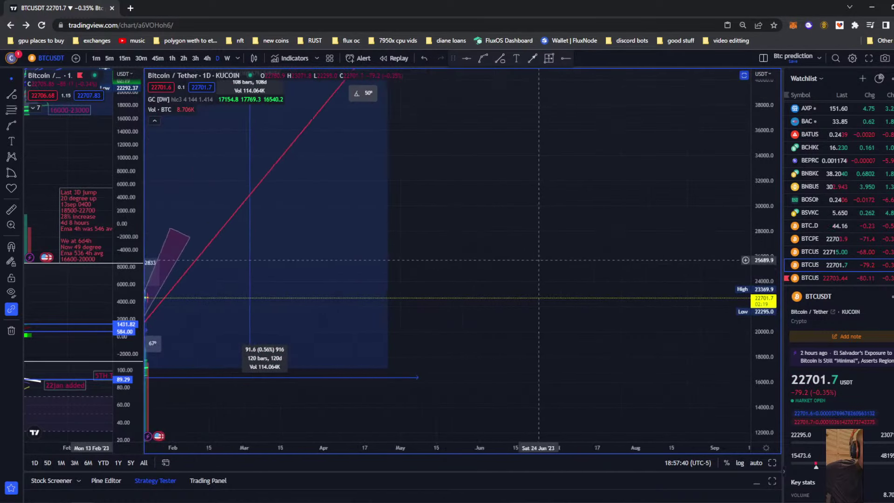
scroll(555, 261, up, 4)
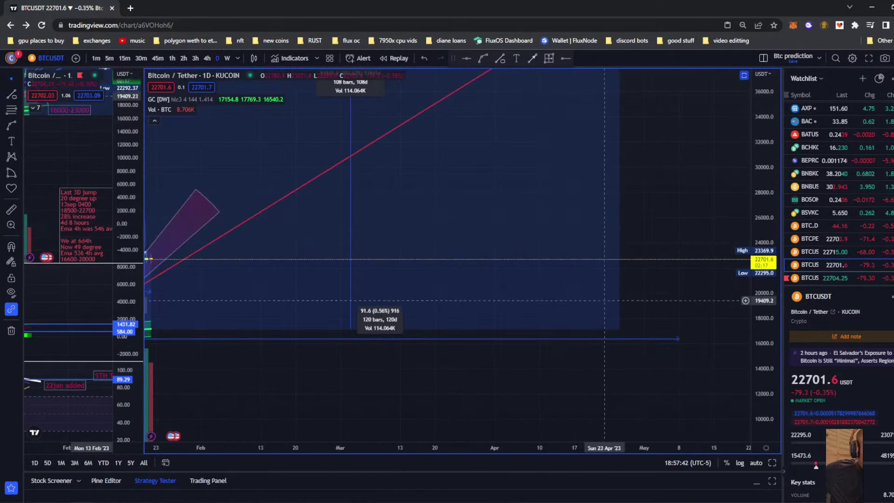
scroll(558, 303, down, 5)
scroll(581, 402, down, 5)
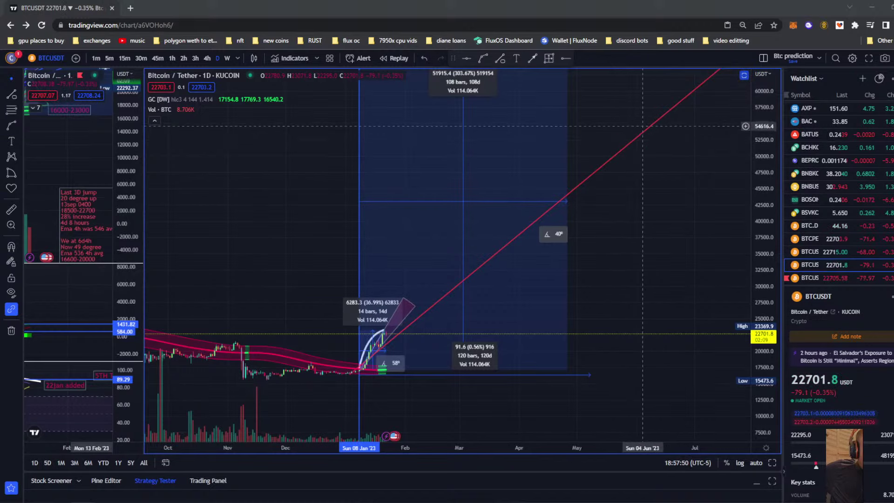
Step: Review the style, text, coordinates and visibility settings of the red 2023 info line
double_click(646, 131)
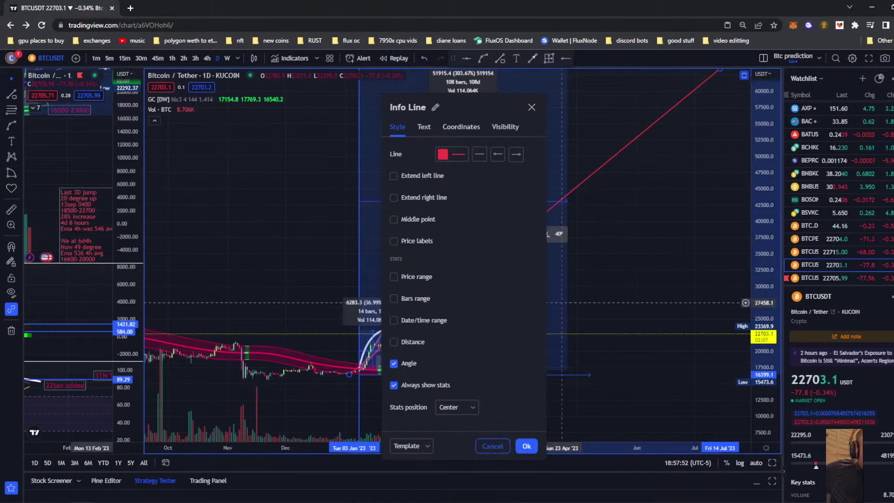
click(424, 127)
click(460, 127)
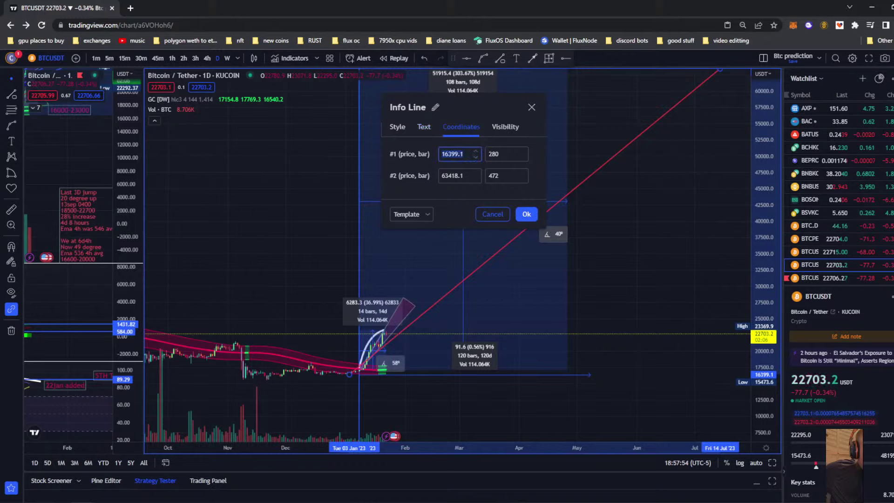
click(505, 127)
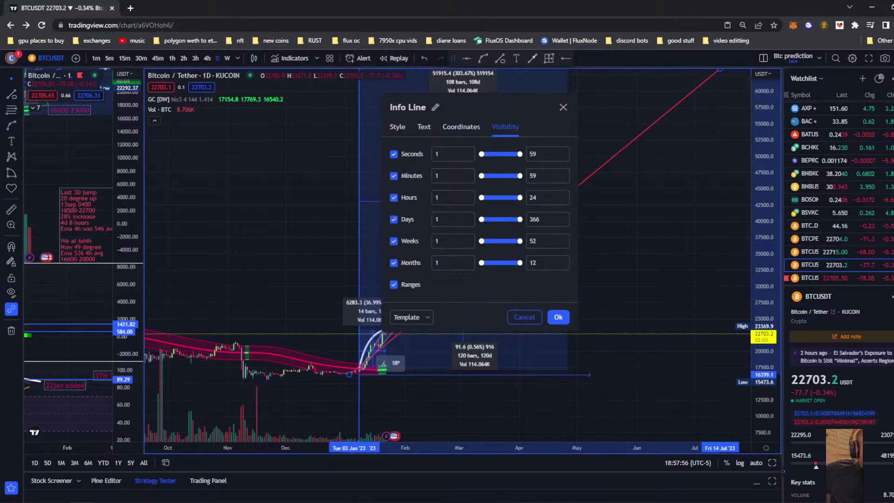
click(562, 107)
Step: Inspect the January 2023 Projection and follow the red info line to its upper endpoint
scroll(684, 216, down, 5)
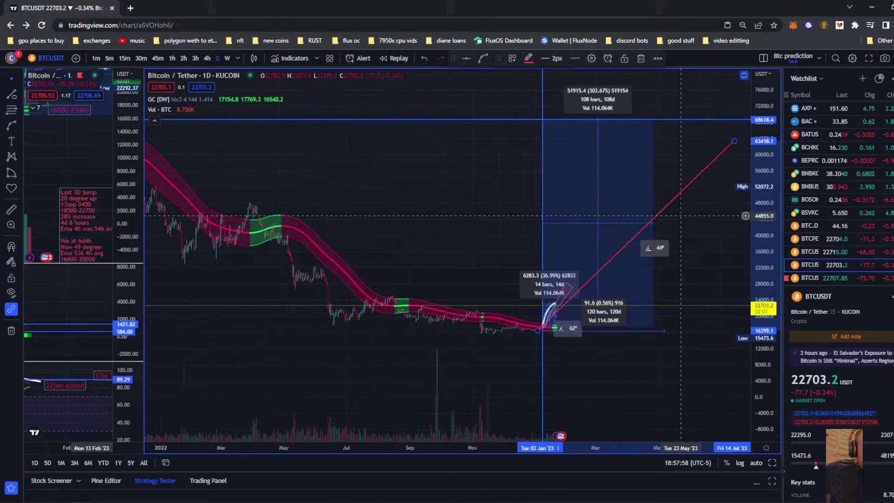
scroll(683, 215, down, 3)
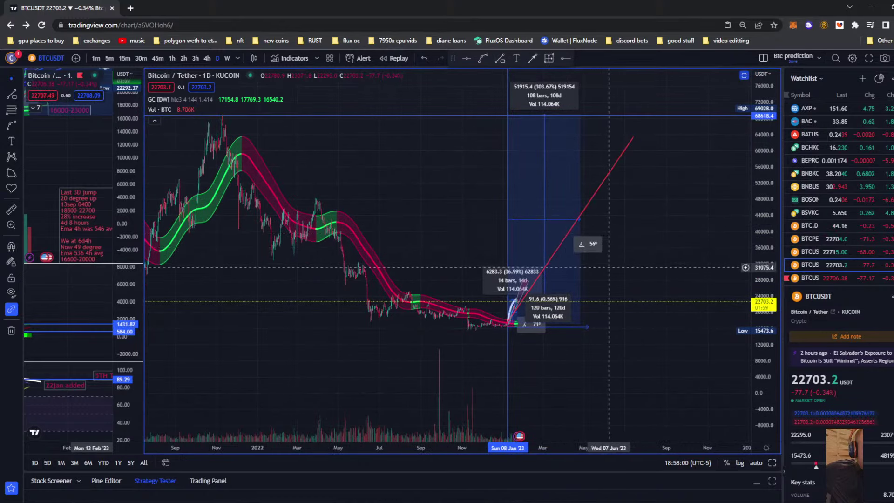
scroll(608, 268, up, 6)
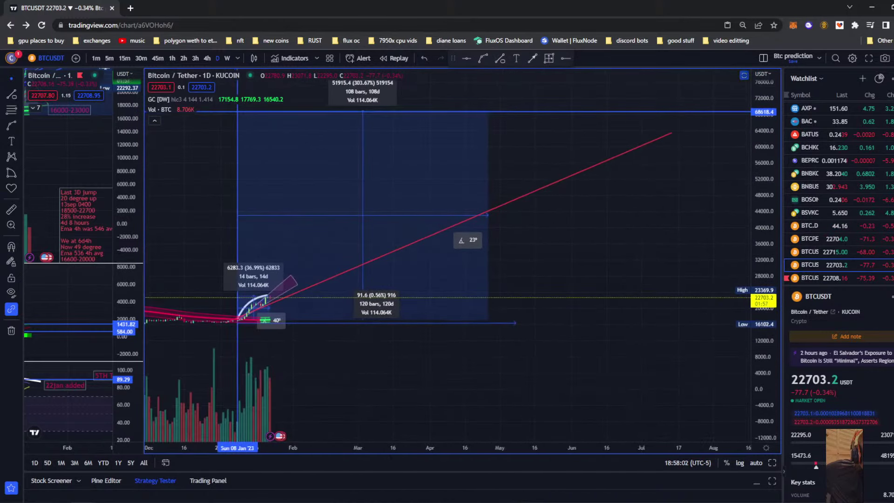
scroll(456, 208, up, 4)
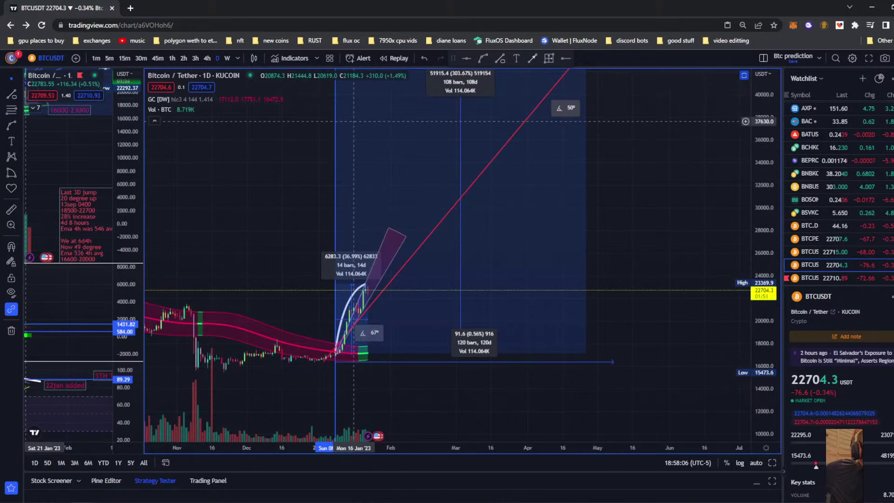
scroll(389, 209, up, 4)
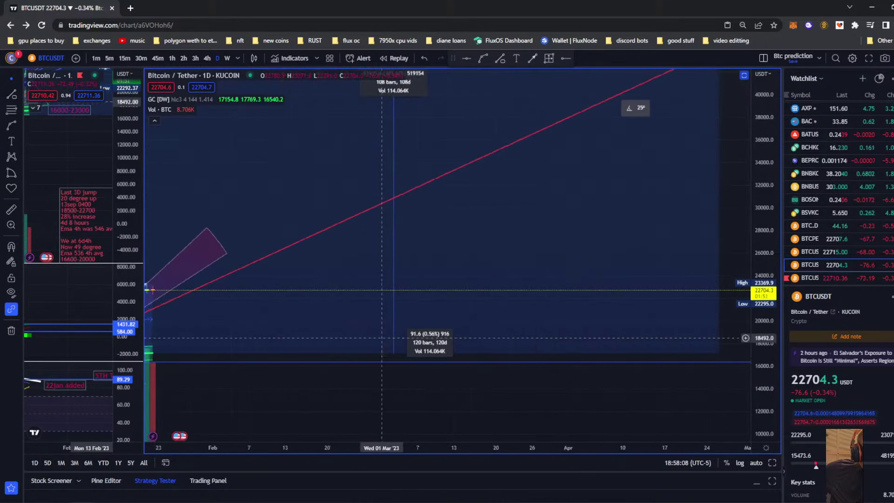
drag(482, 395, 672, 407)
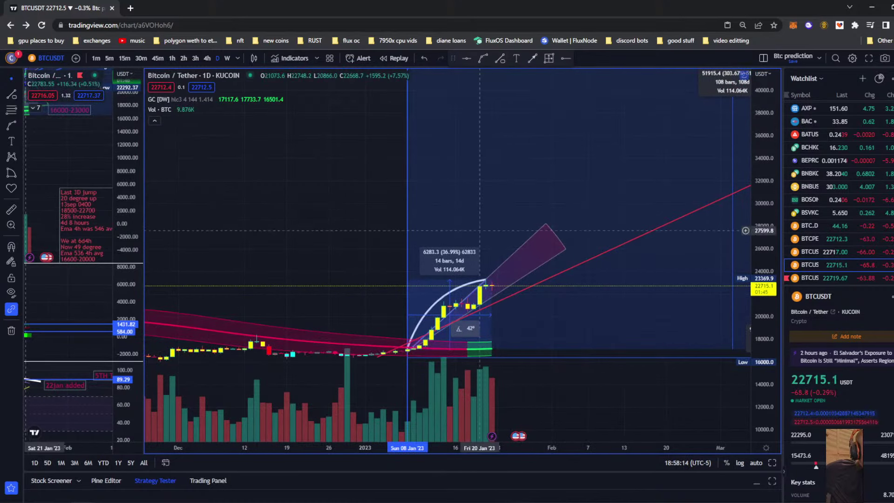
click(549, 235)
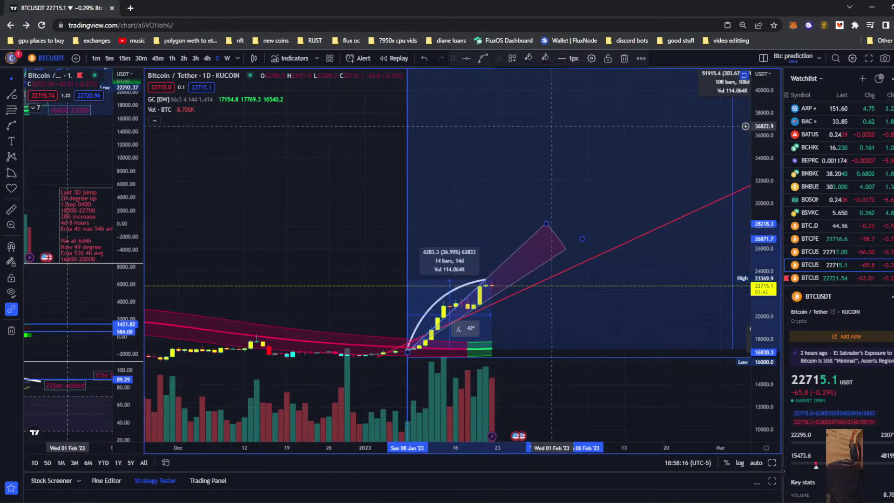
click(551, 129)
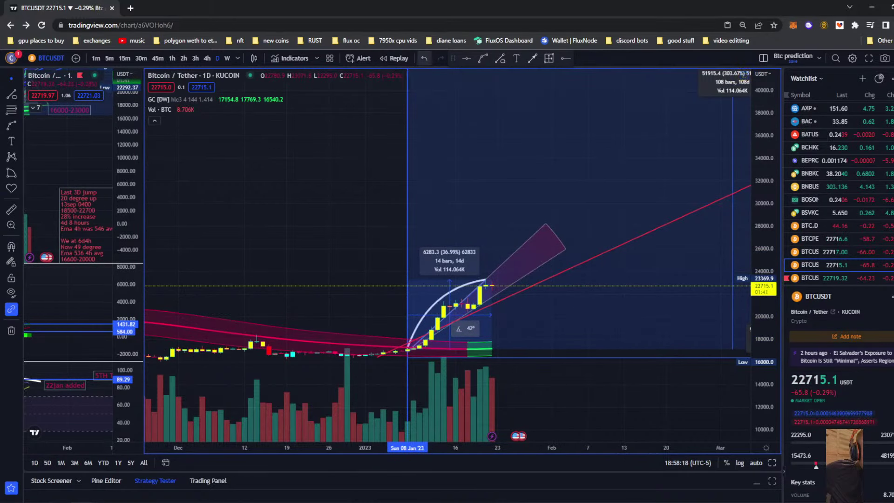
drag(743, 197, 405, 201)
scroll(405, 201, down, 5)
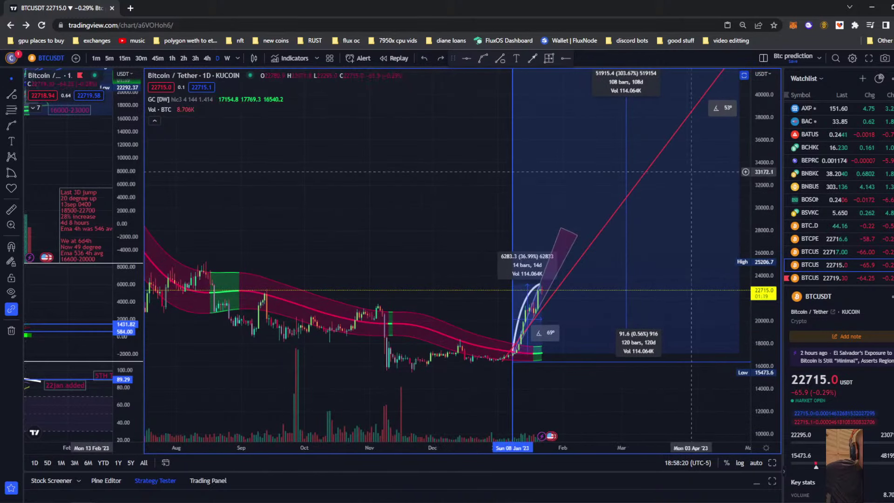
scroll(414, 362, down, 6)
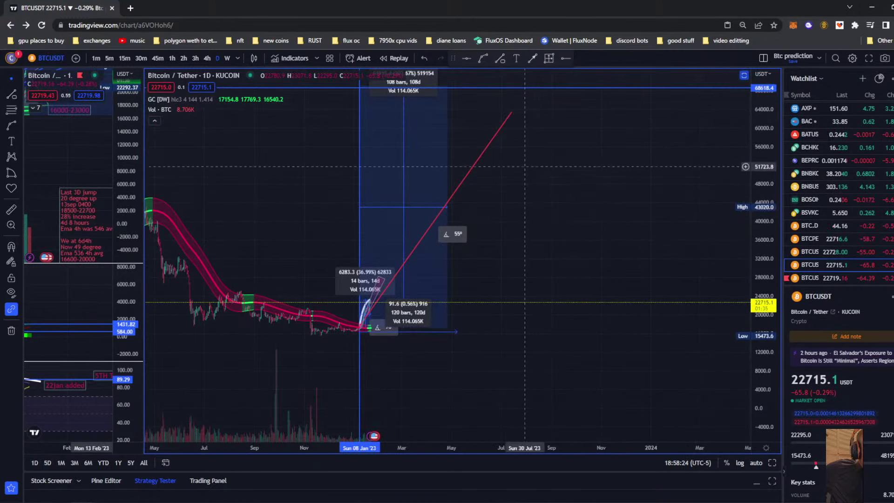
click(511, 111)
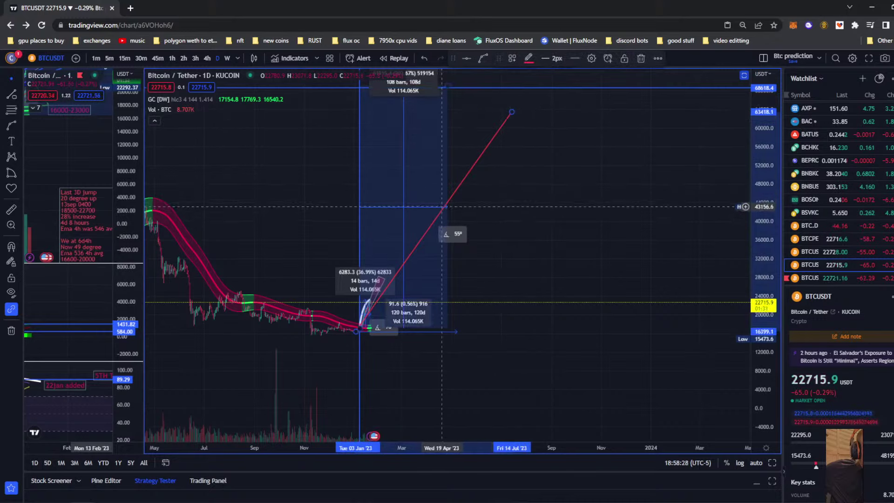
Step: Compare the red 2023 info line with the 2017, 2019 and 2020–2021 rallies
scroll(442, 206, down, 5)
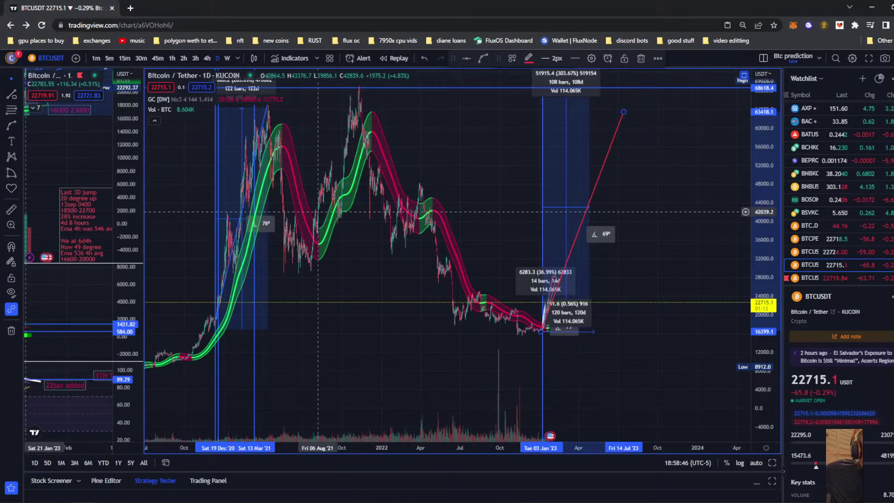
scroll(319, 212, down, 3)
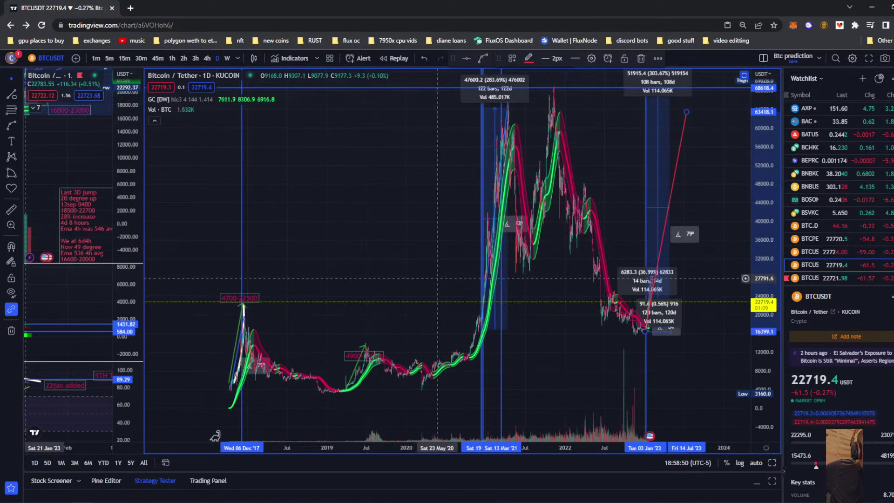
drag(764, 209, 764, 181)
scroll(613, 293, up, 7)
scroll(577, 299, up, 7)
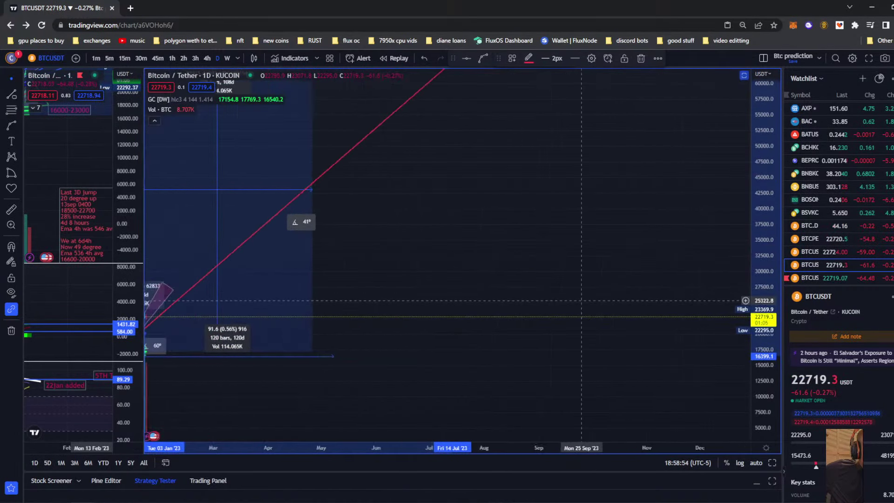
Step: Widen the Binance BTCUSDT chart, maximize its price pane and compress the price scale to show mid-2021 through 2023
drag(332, 314, 626, 262)
drag(143, 212, 735, 167)
drag(630, 149, 473, 224)
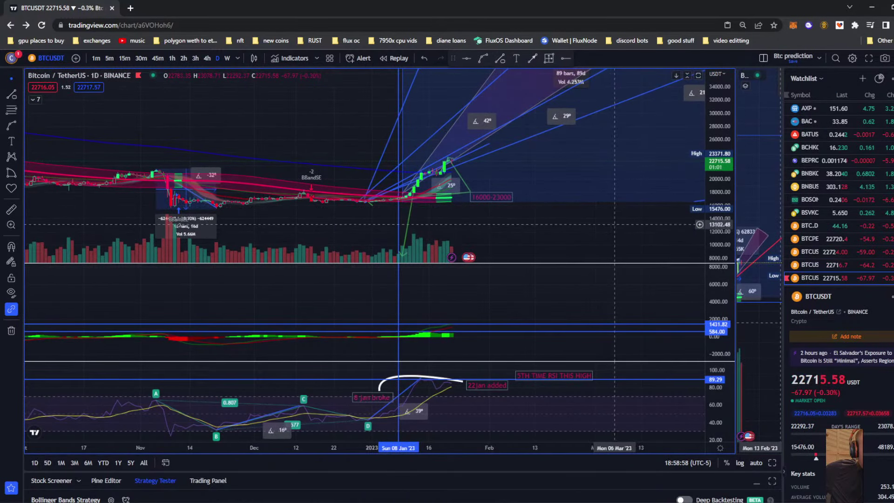
scroll(669, 106, down, 10)
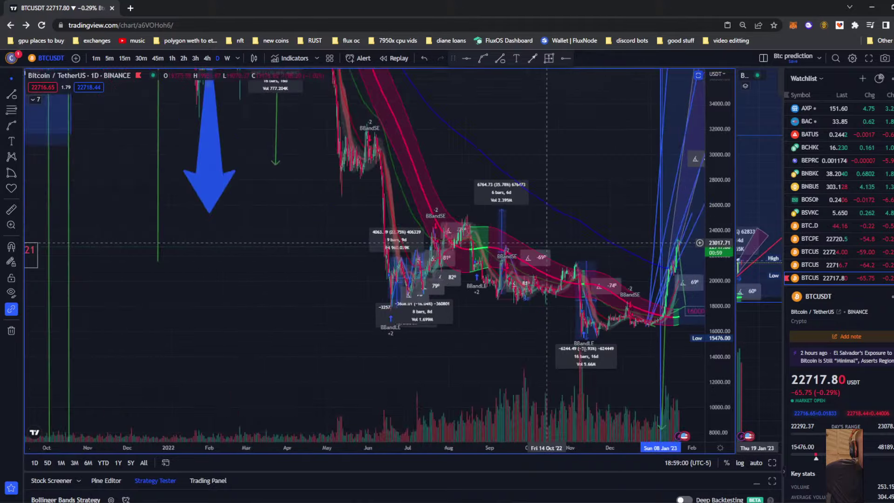
drag(718, 106, 718, 439)
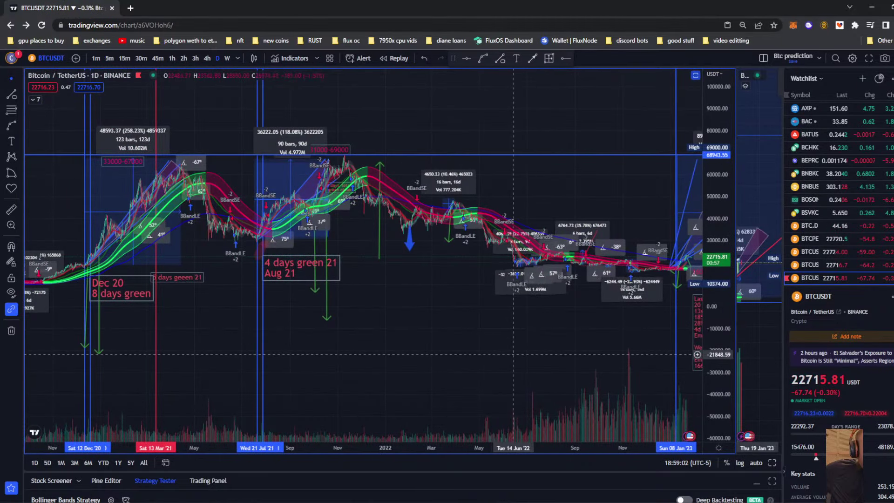
drag(512, 354, 332, 356)
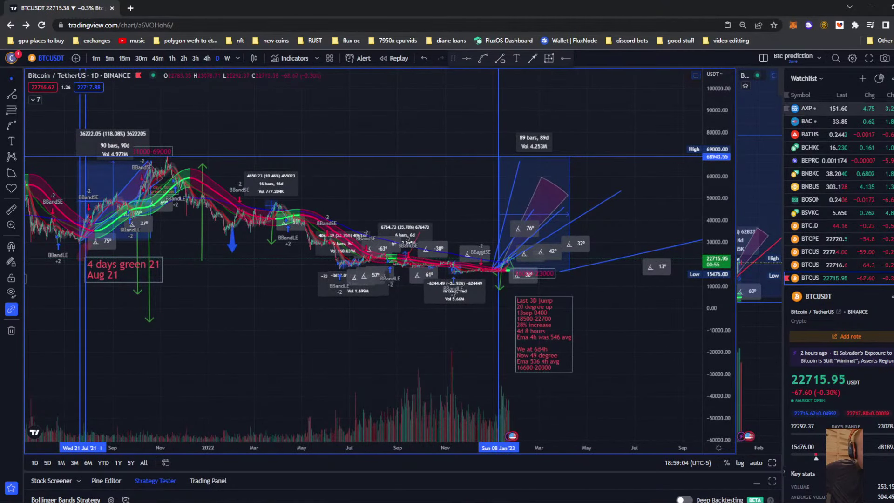
Step: Look through the saved chart layouts, then inspect the slope lines projected from 8 January 2023 on the Binance chart
click(818, 58)
click(838, 293)
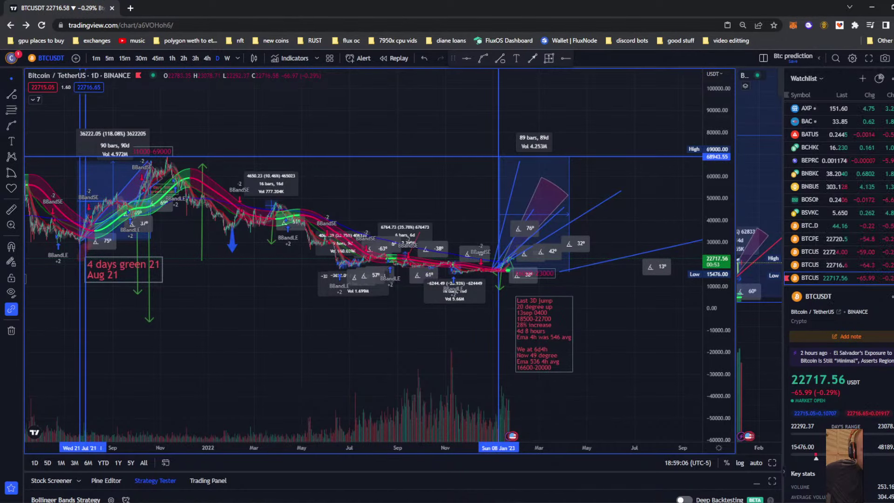
scroll(419, 316, down, 2)
click(402, 333)
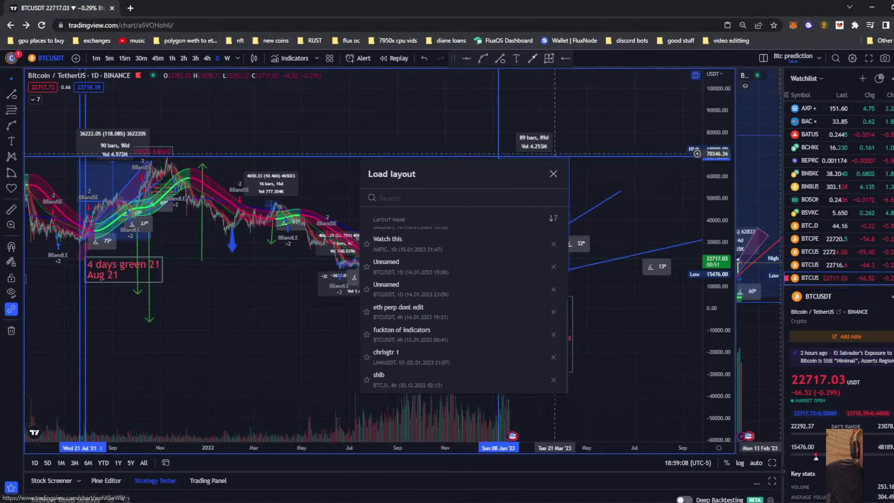
scroll(648, 200, up, 1)
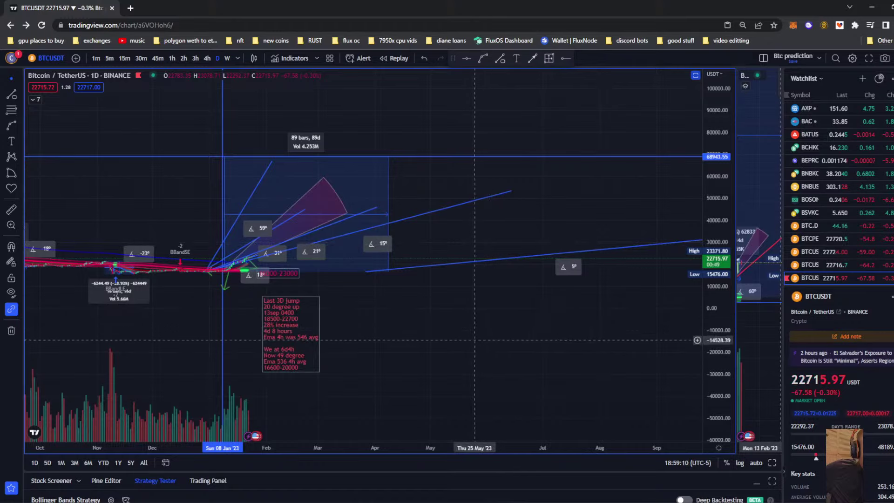
drag(481, 334, 658, 356)
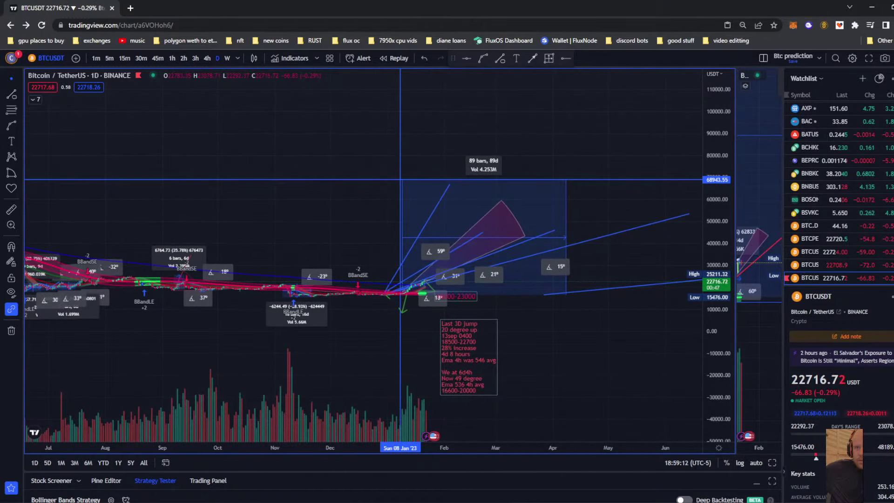